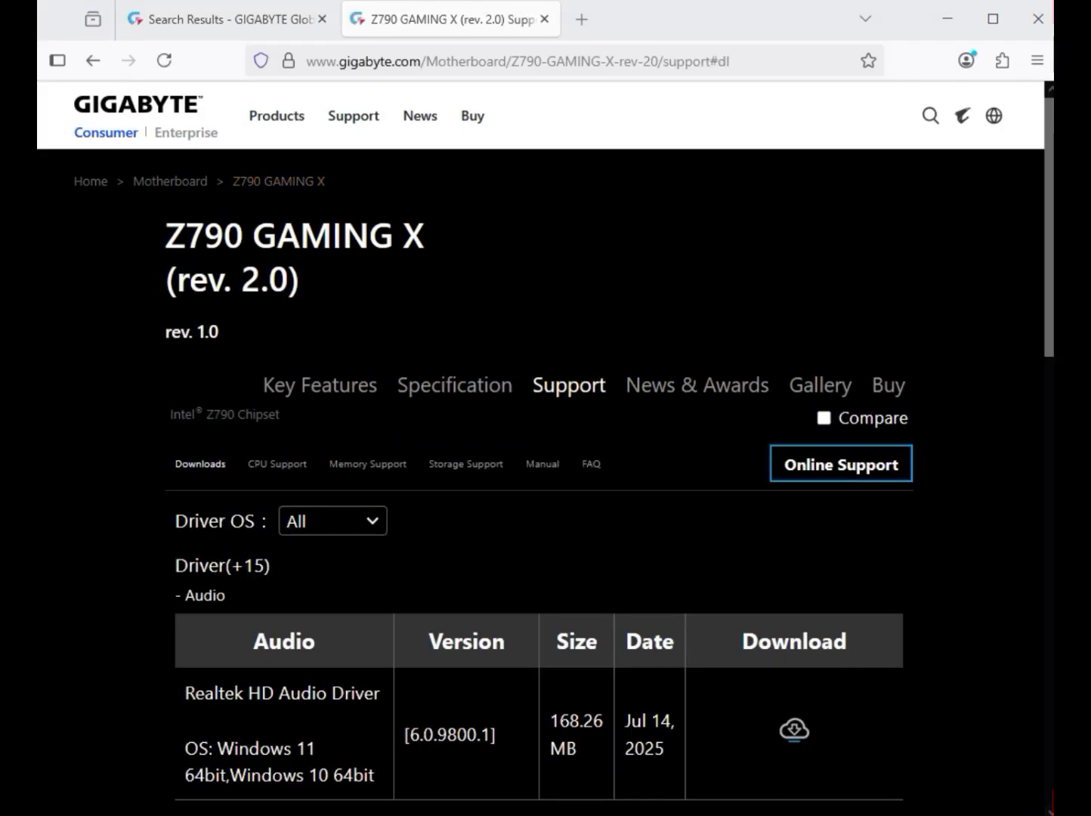
Filter the Z790 GAMING X drivers to Windows 11 64bit and download the Realtek HD Audio Driver, version 6.0.9800.1.
left_click(333, 521)
left_click(358, 557)
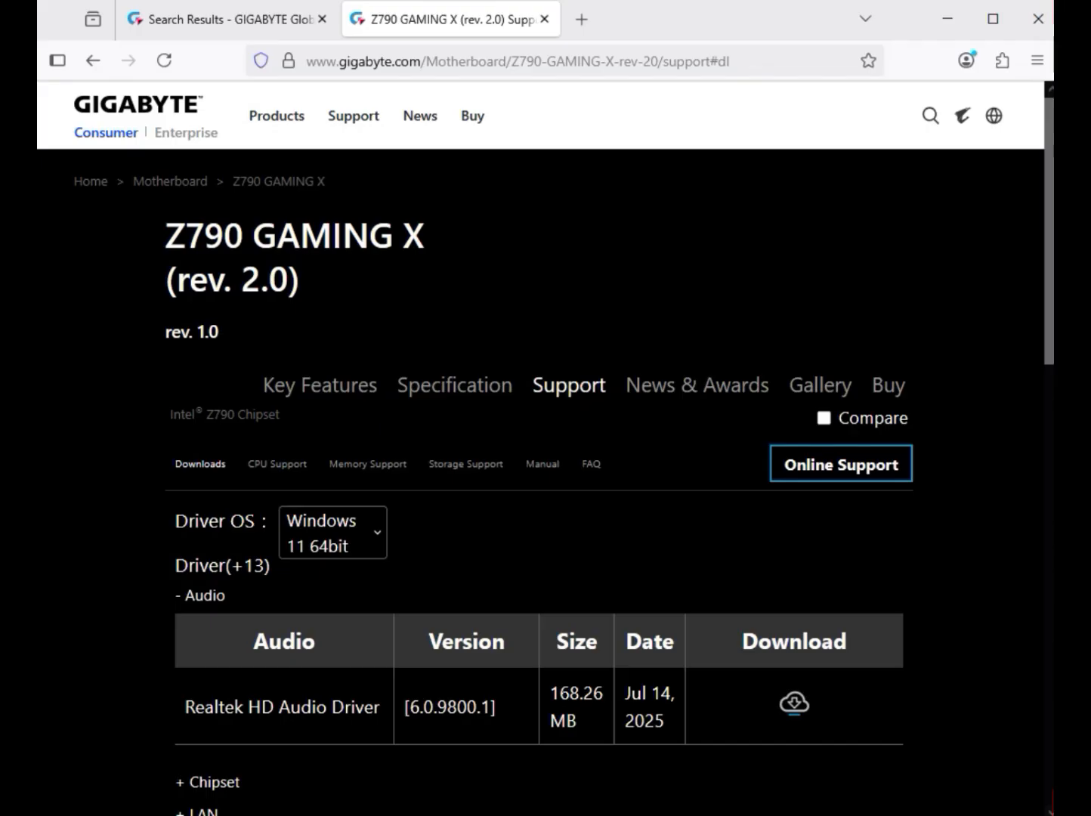
left_click_drag(227, 596, 184, 595)
scroll(546, 483, "down", 1)
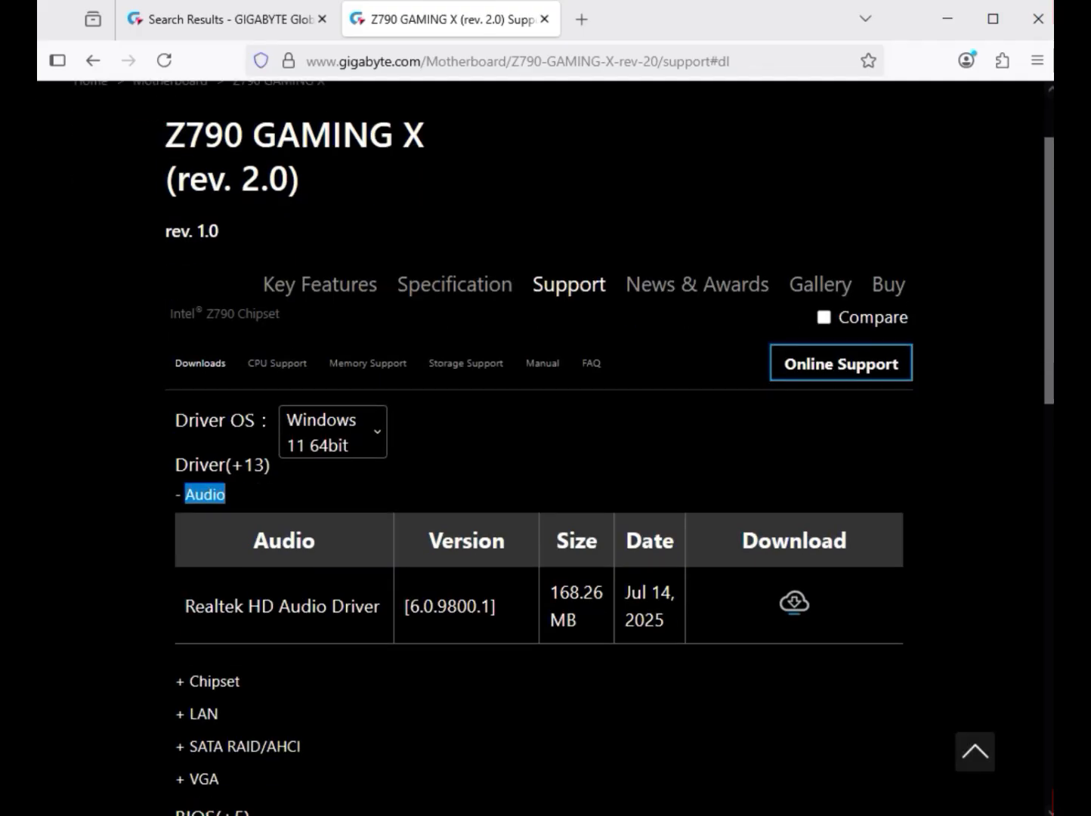
left_click_drag(262, 607, 409, 606)
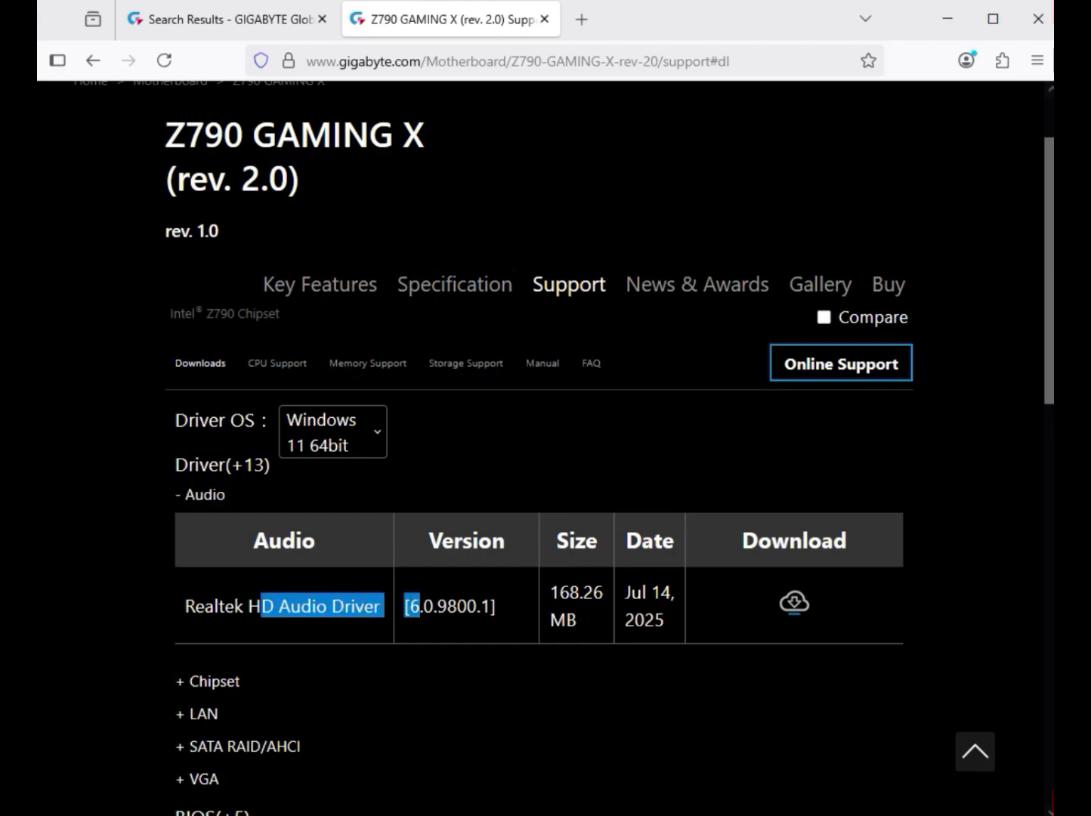
left_click(795, 603)
Expand the Chipset drivers and review the entries, including the Intel Serial I/O driver and Intel Management Engine Firmware.
scroll(794, 603, "down", 2)
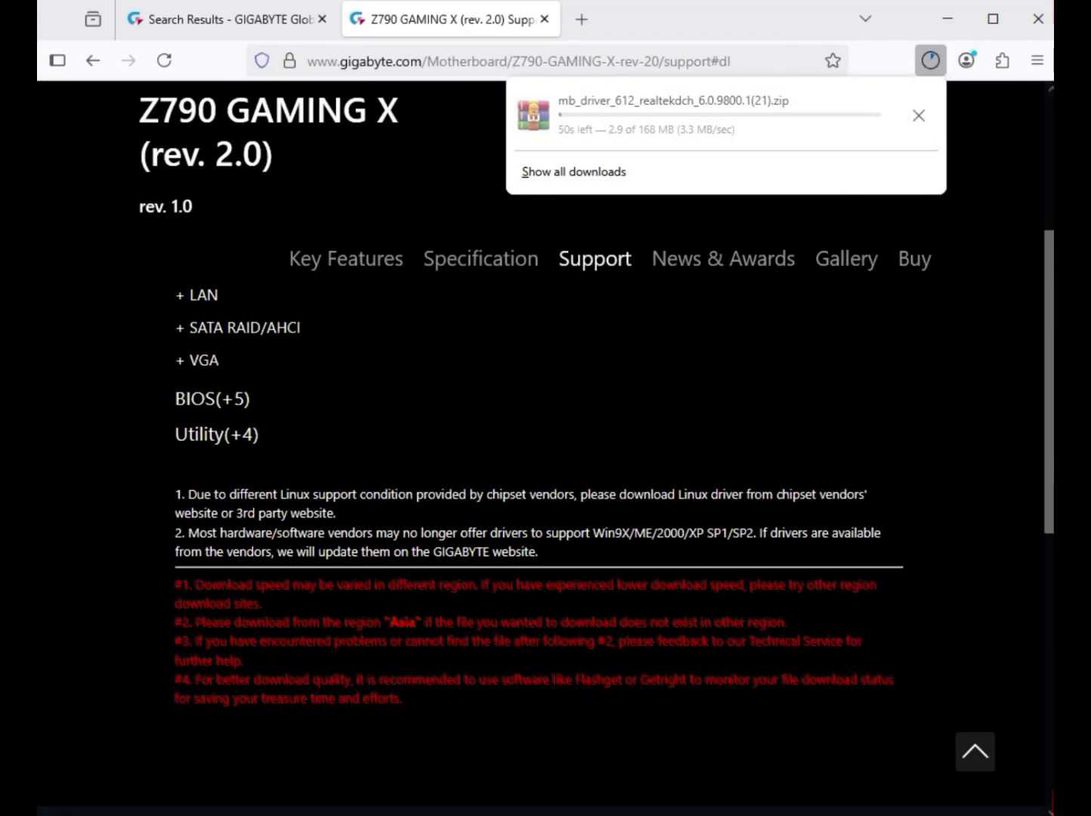
scroll(540, 544, "up", 2)
left_click_drag(200, 464, 240, 463)
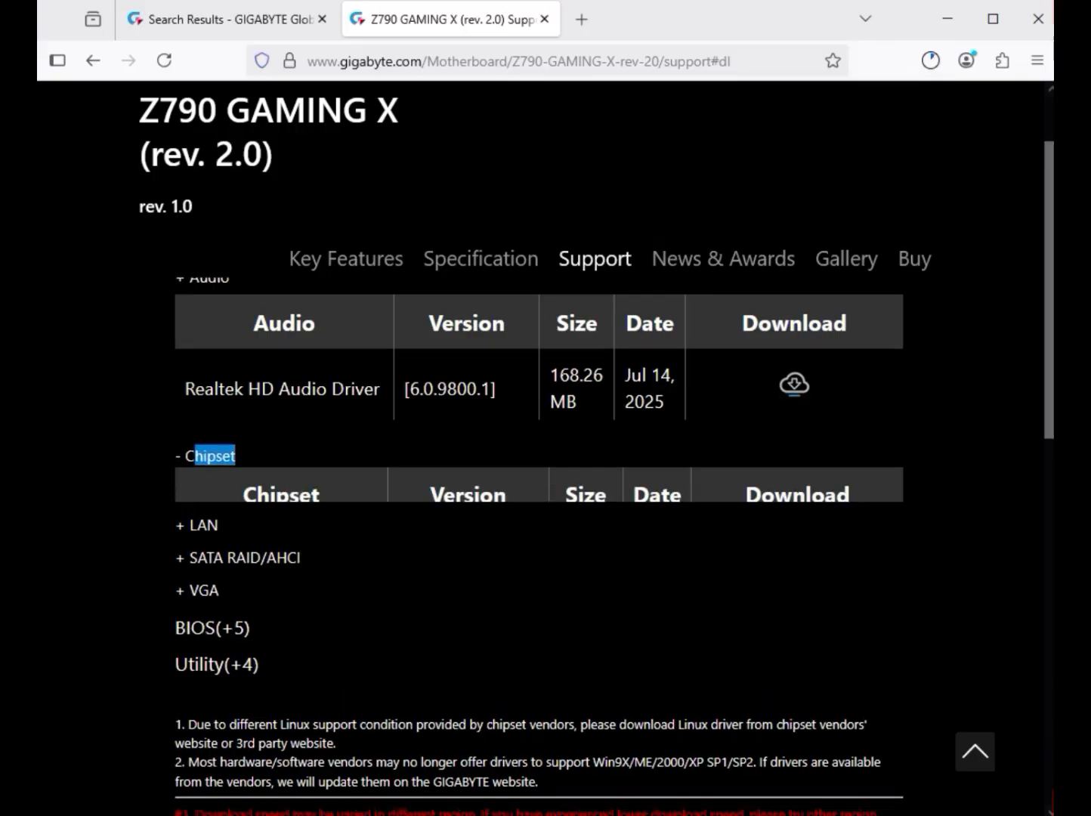
left_click_drag(205, 644, 355, 644)
key("ctrl+t")
key("ctrl+w")
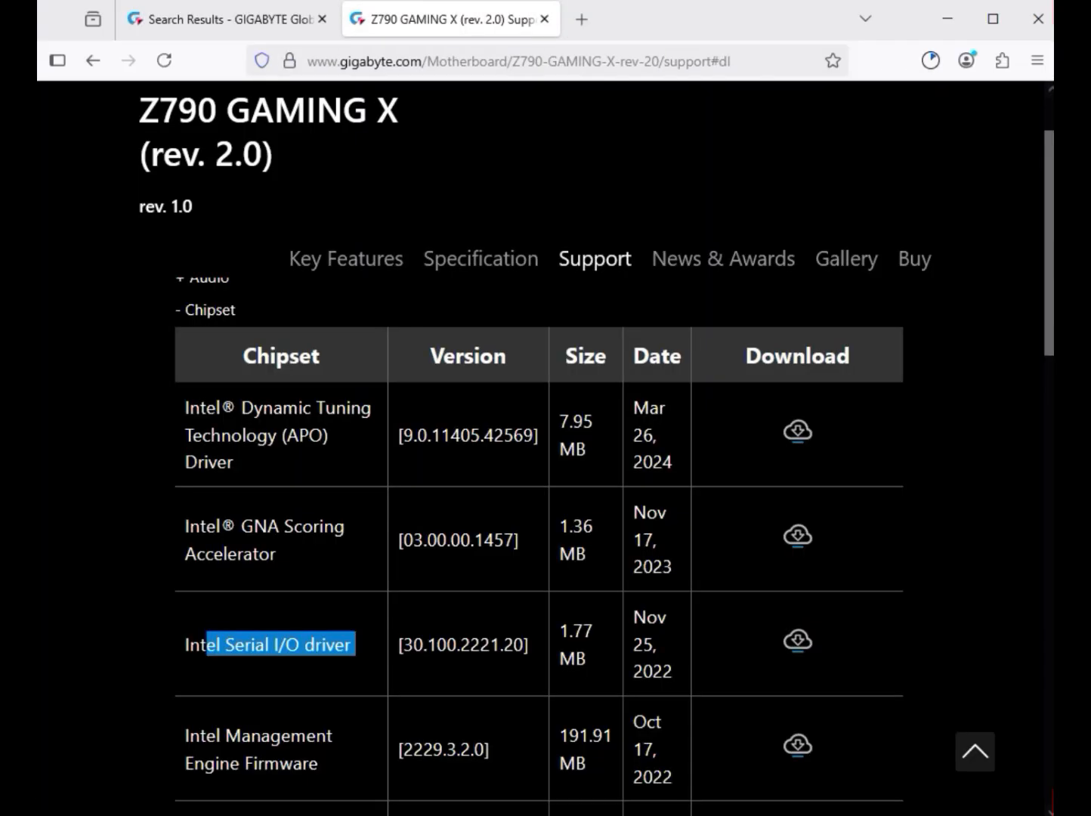
scroll(540, 544, "down", 3)
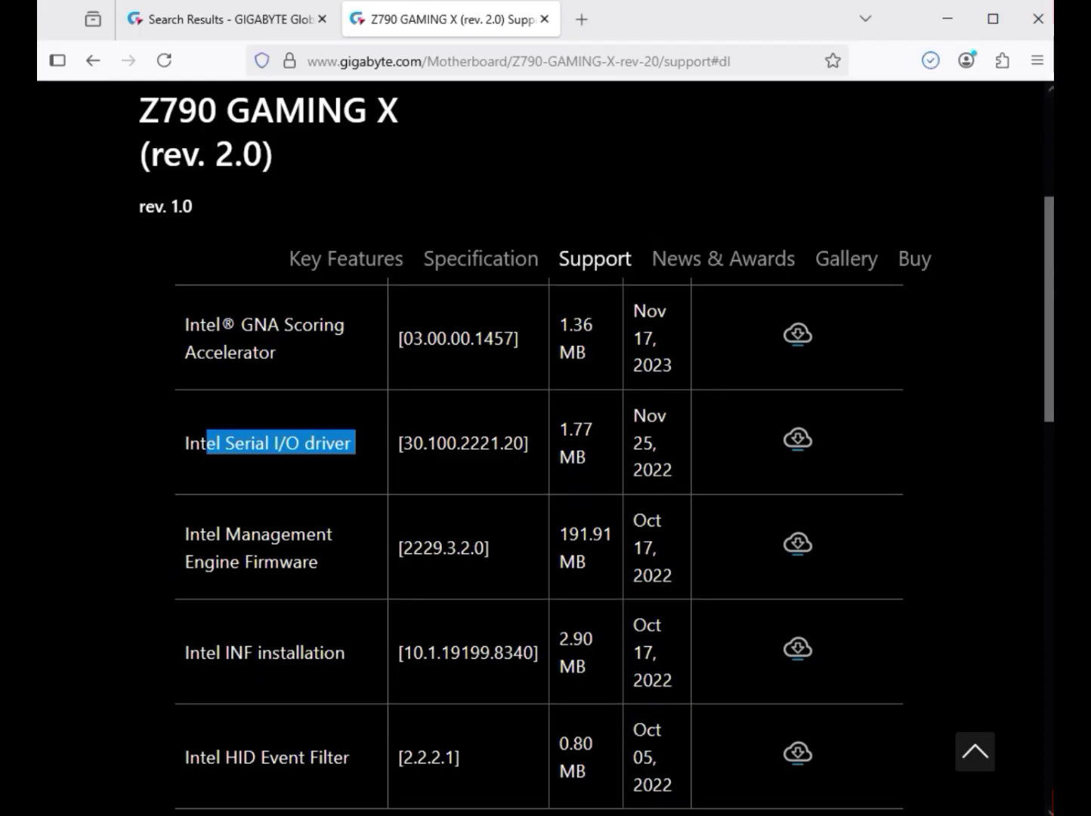
left_click_drag(186, 535, 318, 563)
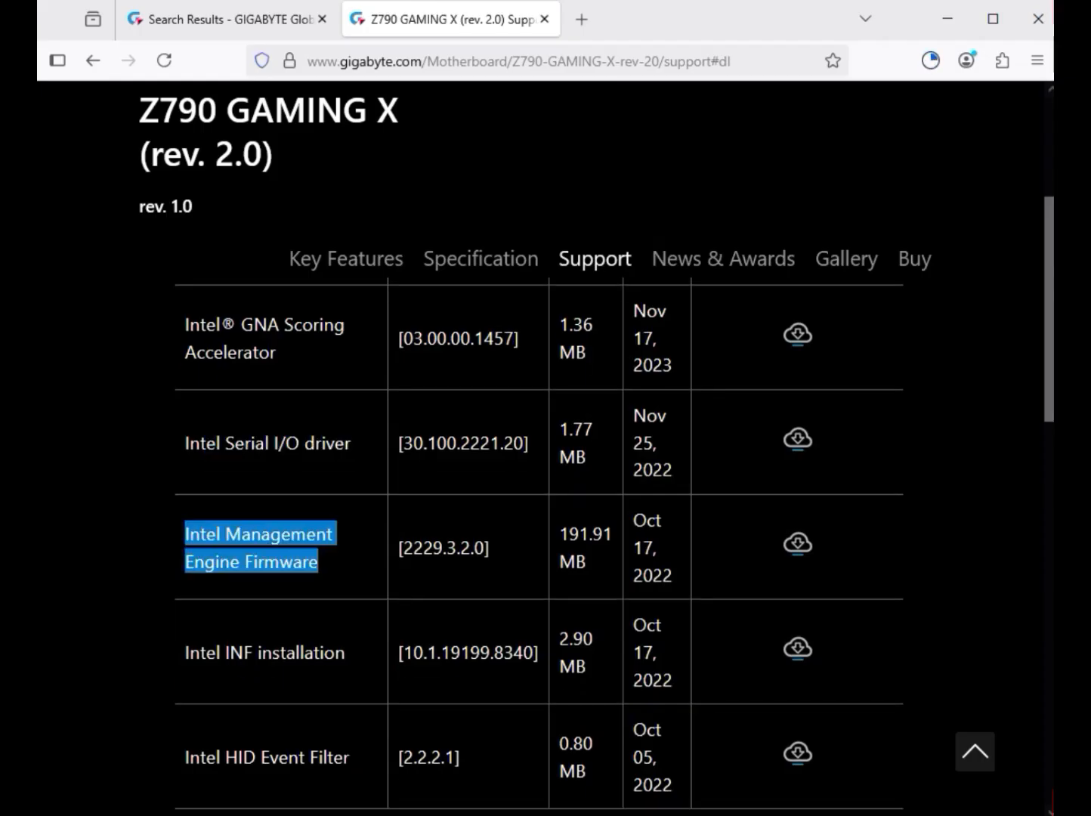
scroll(540, 543, "down", 4)
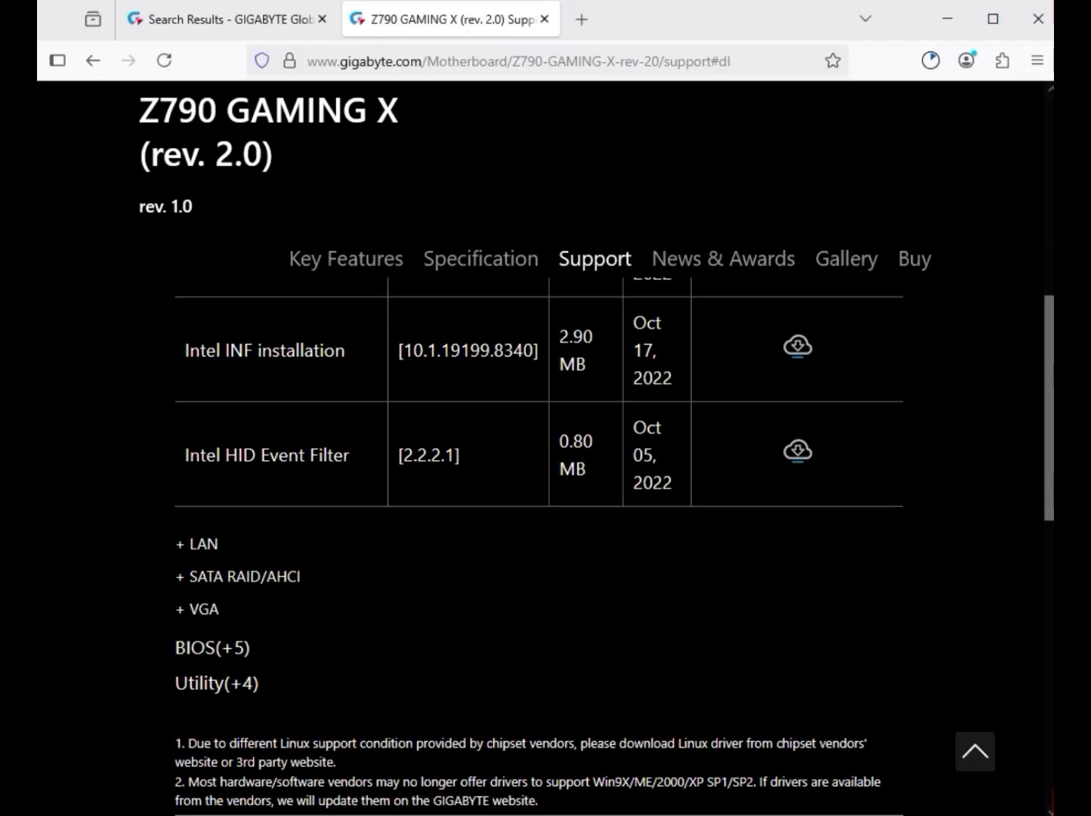
Expand the LAN drivers and download the Realtek LAN Driver, version 11.24.0318.2025.
left_click(198, 545)
scroll(541, 544, "up", 5)
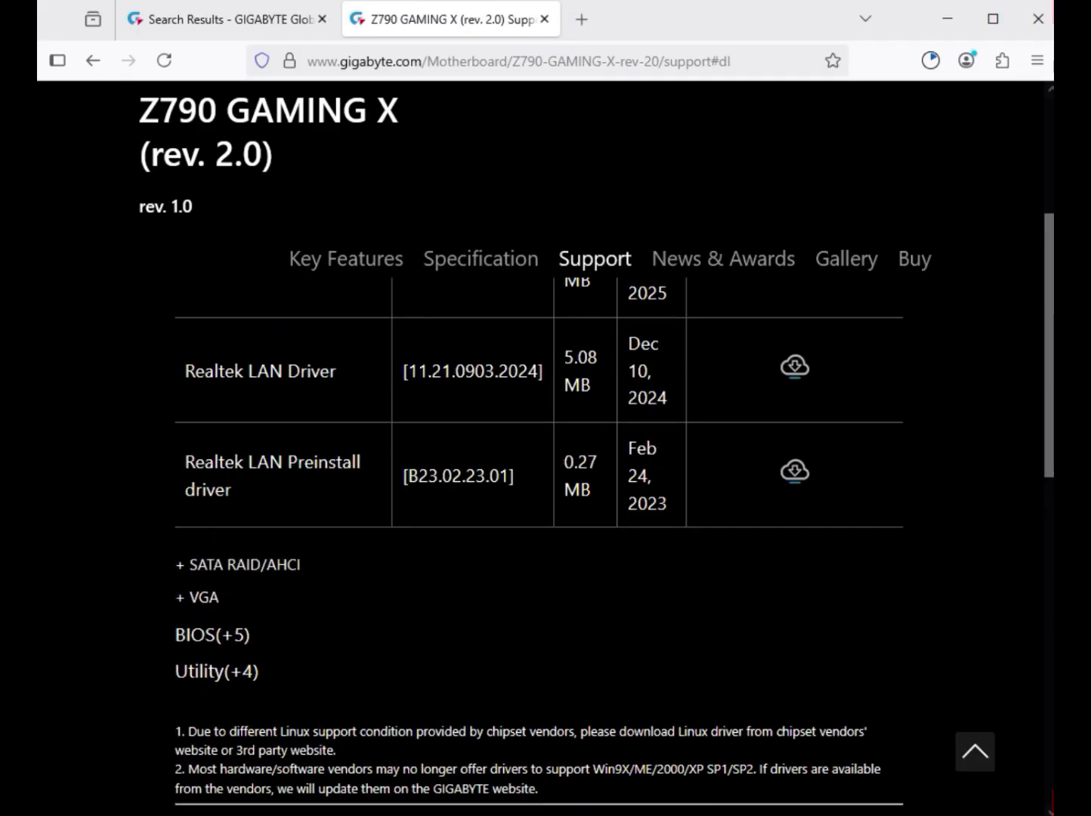
left_click_drag(185, 468, 320, 469)
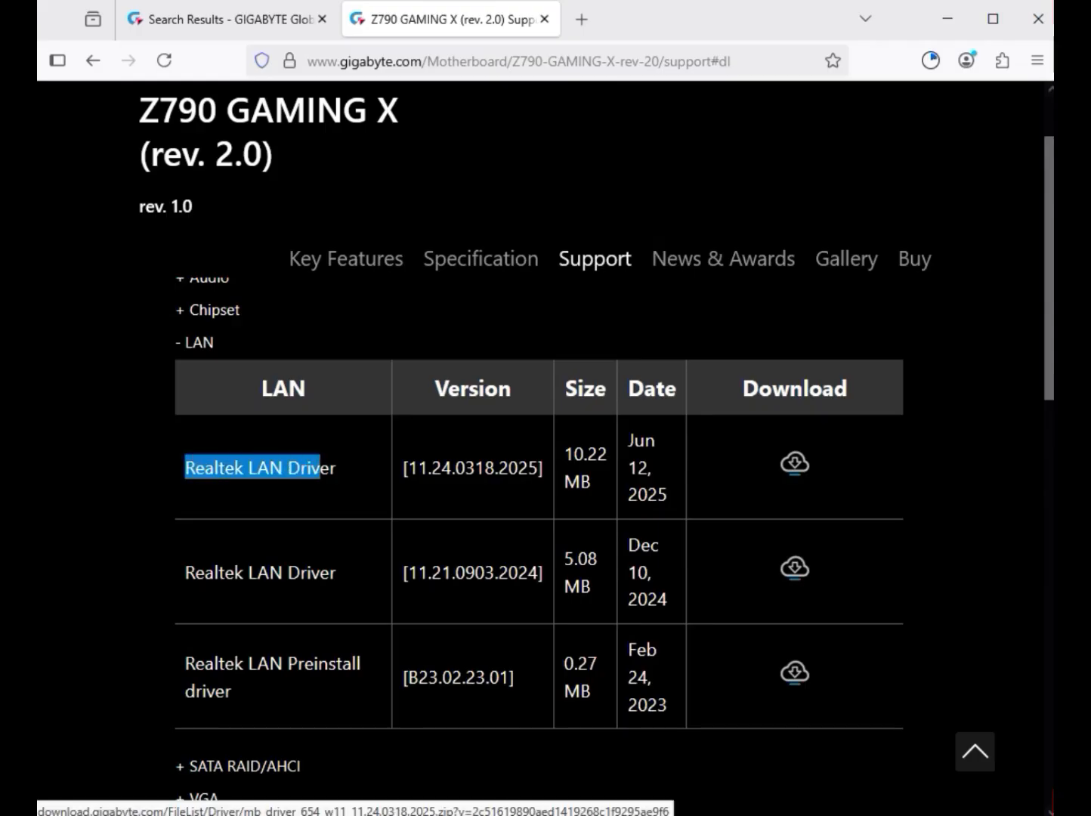
left_click(795, 463)
Expand the VGA drivers and download the Intel Graphic Driver, version 31.0.101.3302.
scroll(538, 468, "down", 2)
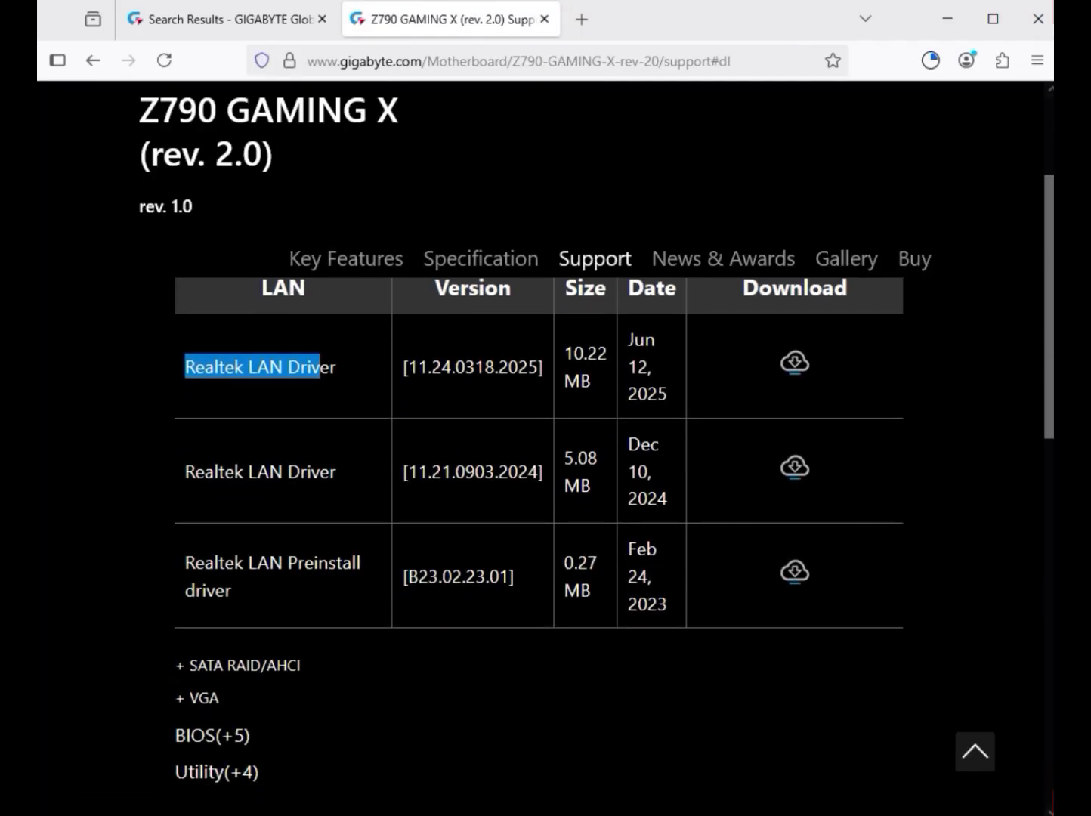
left_click(203, 699)
scroll(204, 698, "down", 1)
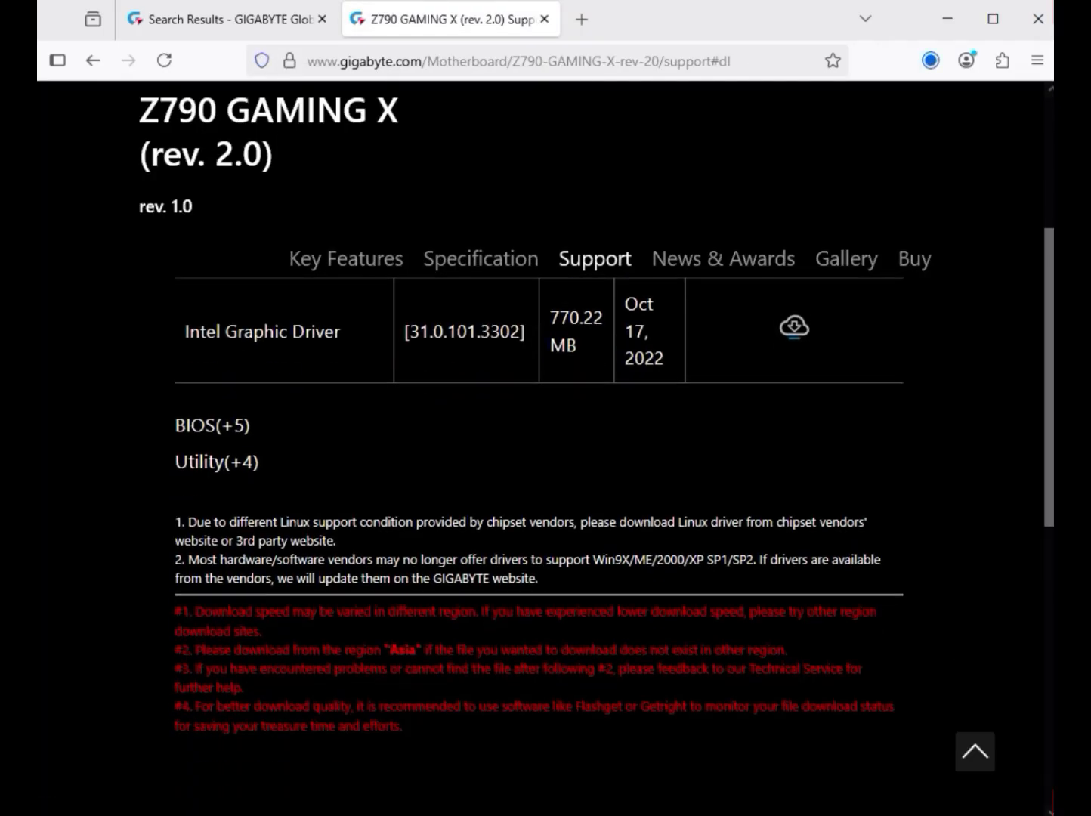
scroll(204, 698, "up", 1)
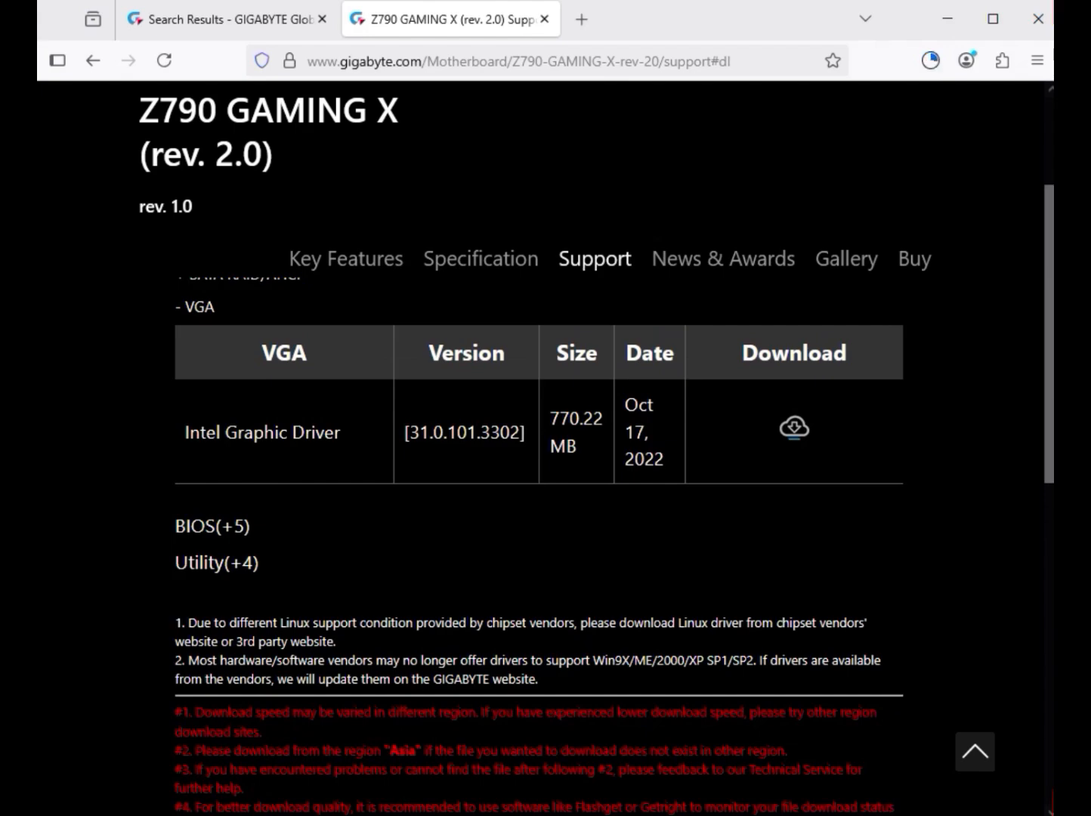
left_click_drag(190, 432, 274, 432)
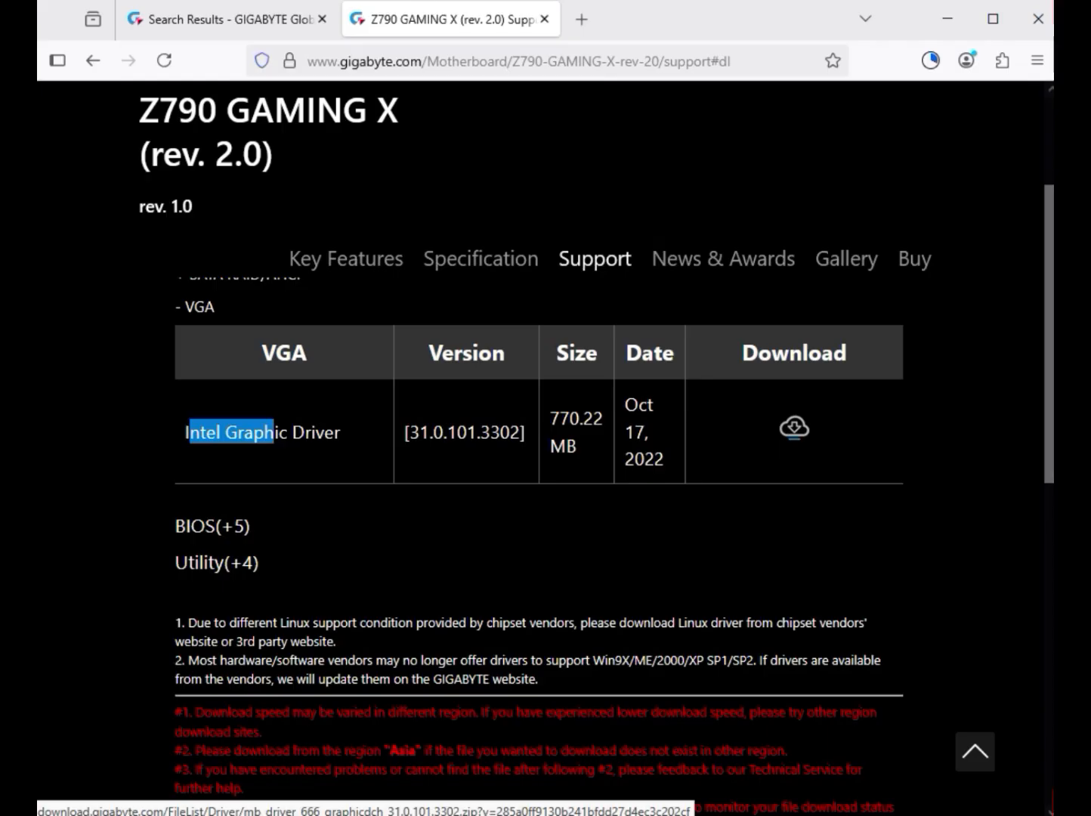
left_click(794, 427)
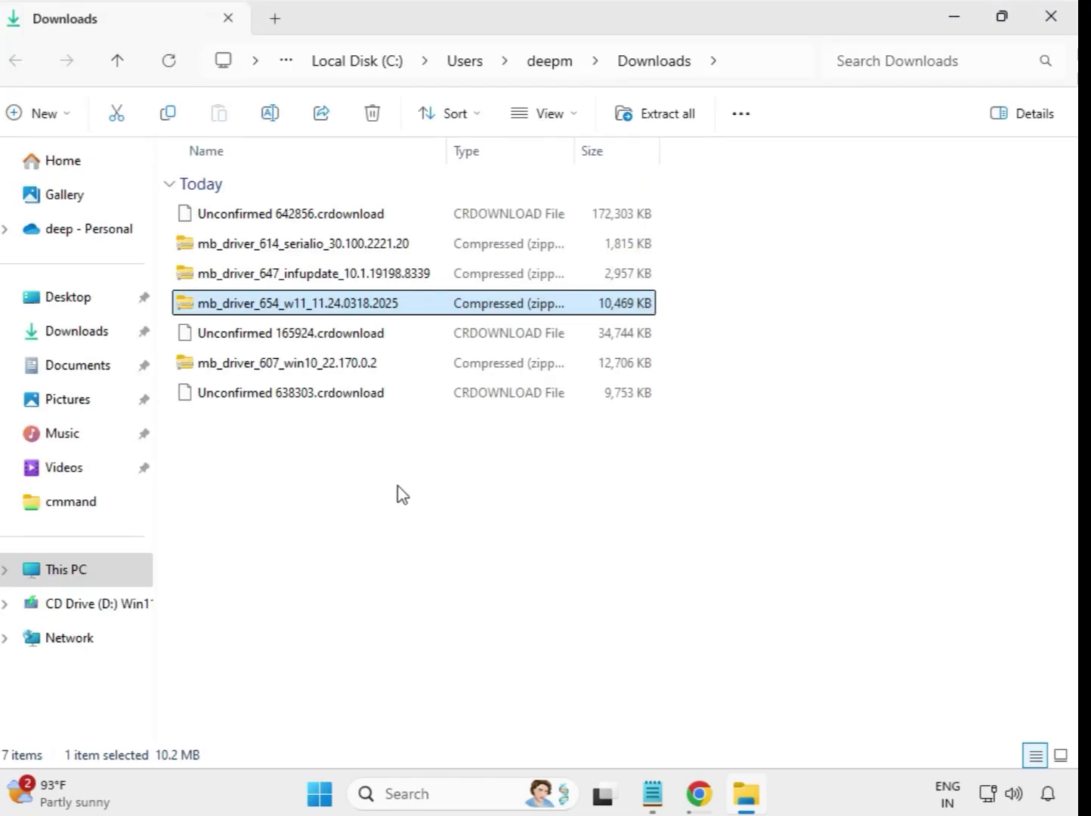
In File Explorer's Downloads folder, extract the mb_driver_614_serialio_30.100.2221.20 archive to the default destination and close the extracted folder's window.
left_click_drag(398, 486, 370, 211)
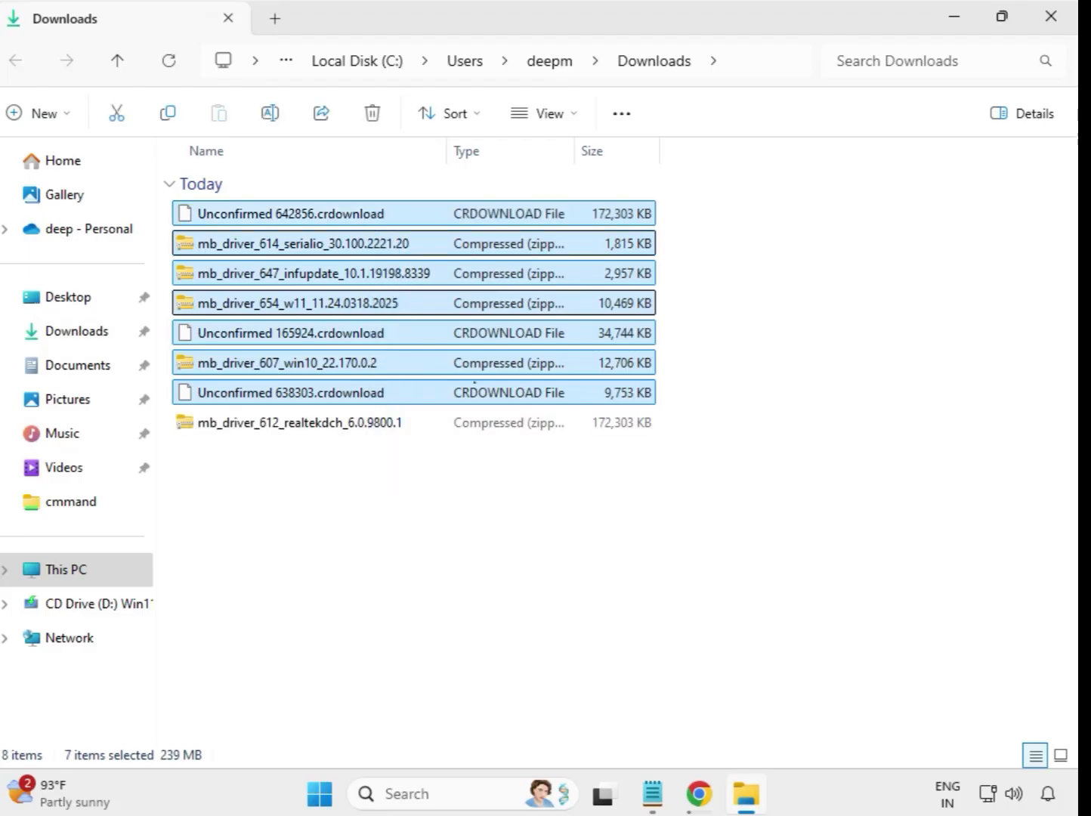
left_click(581, 504)
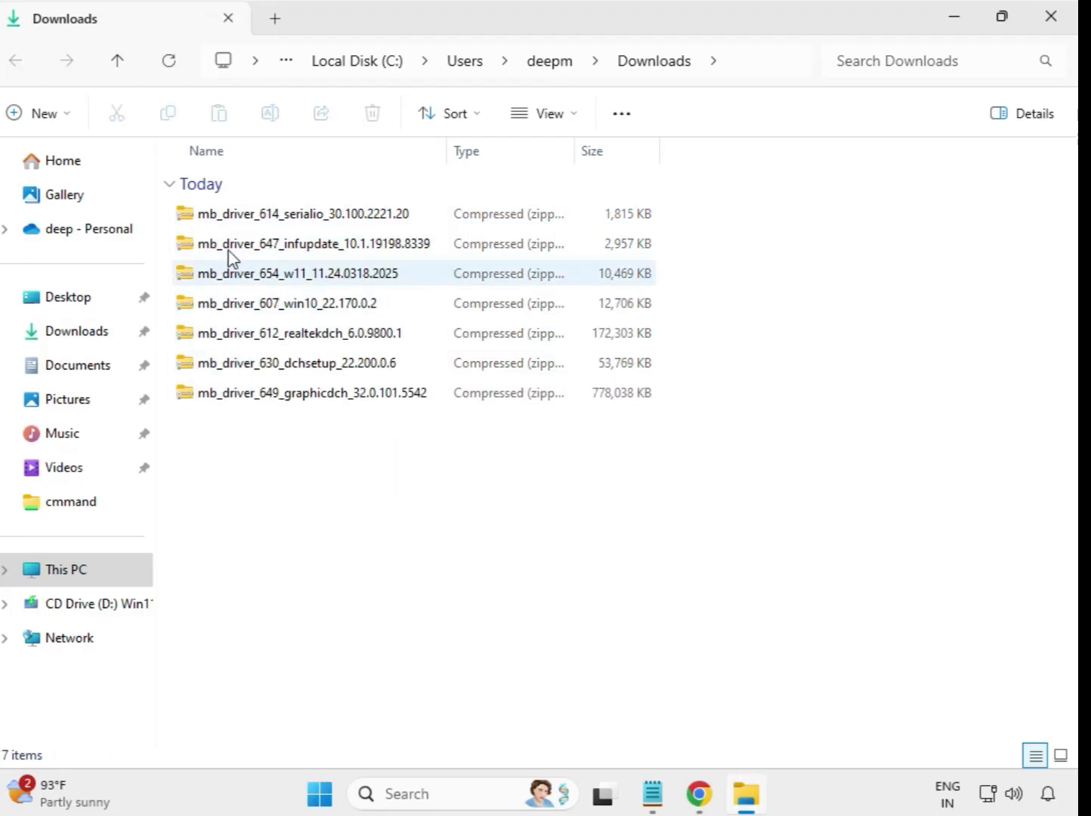
left_click(280, 222)
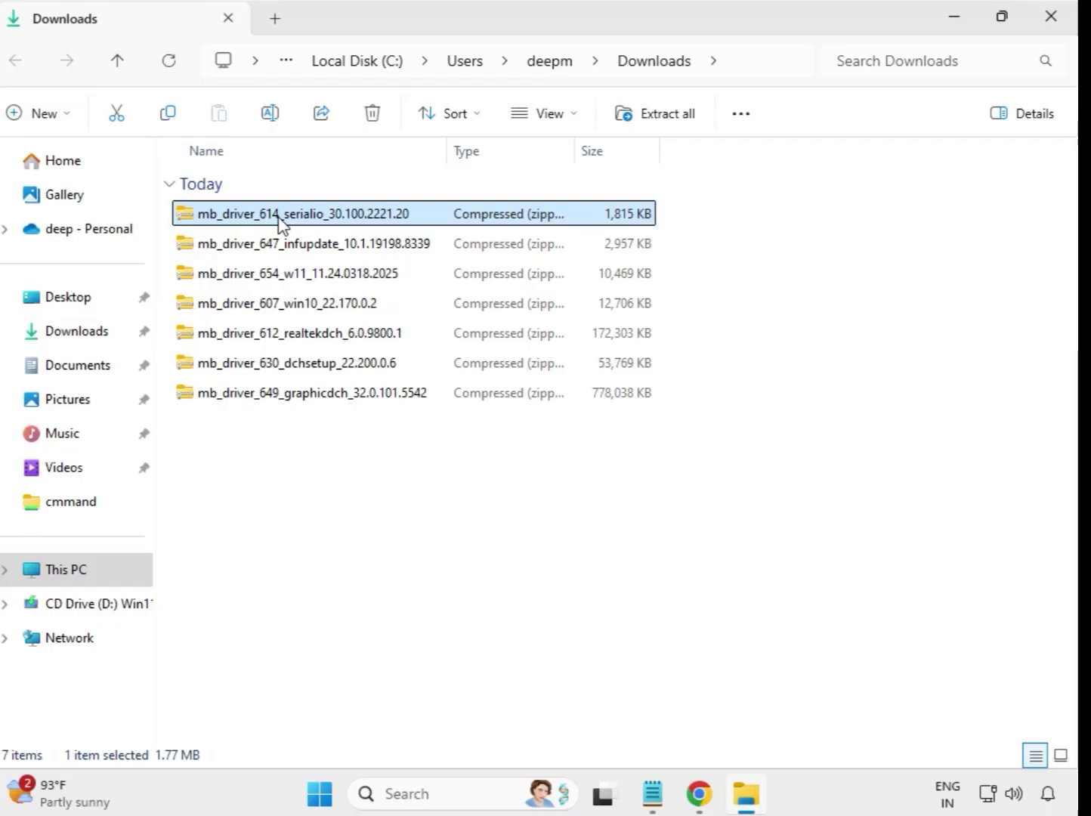
right_click(280, 221)
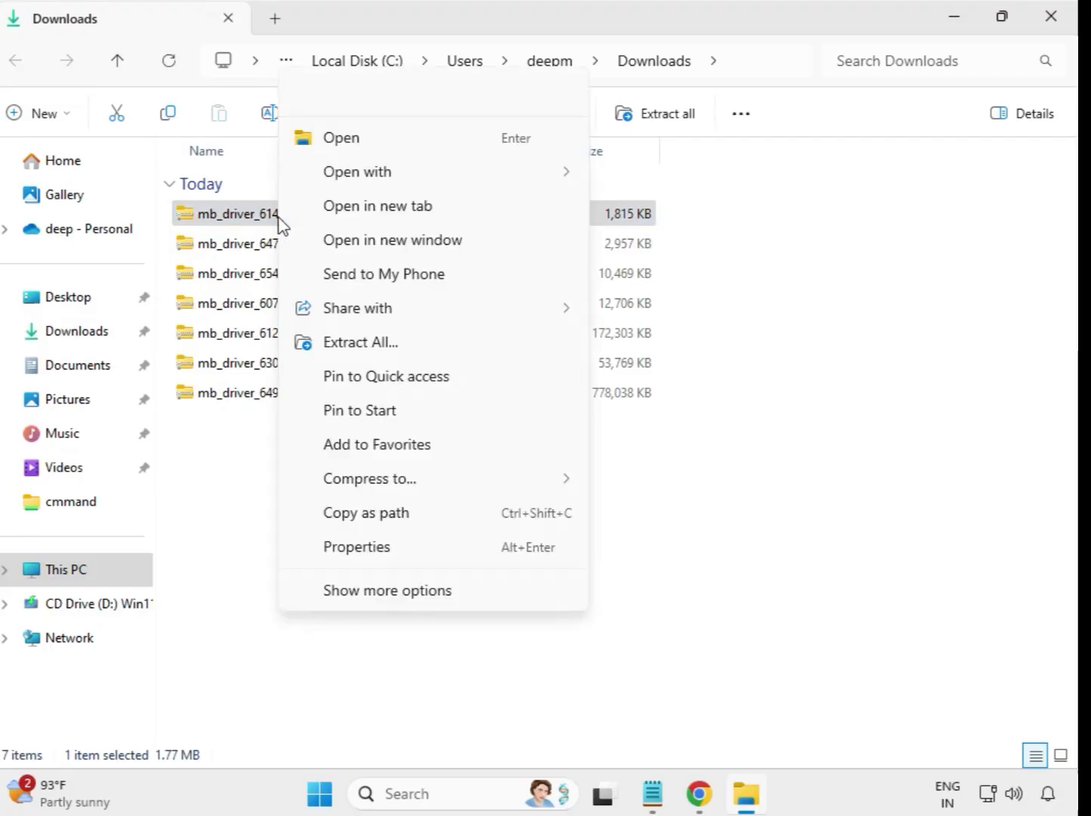
left_click(367, 347)
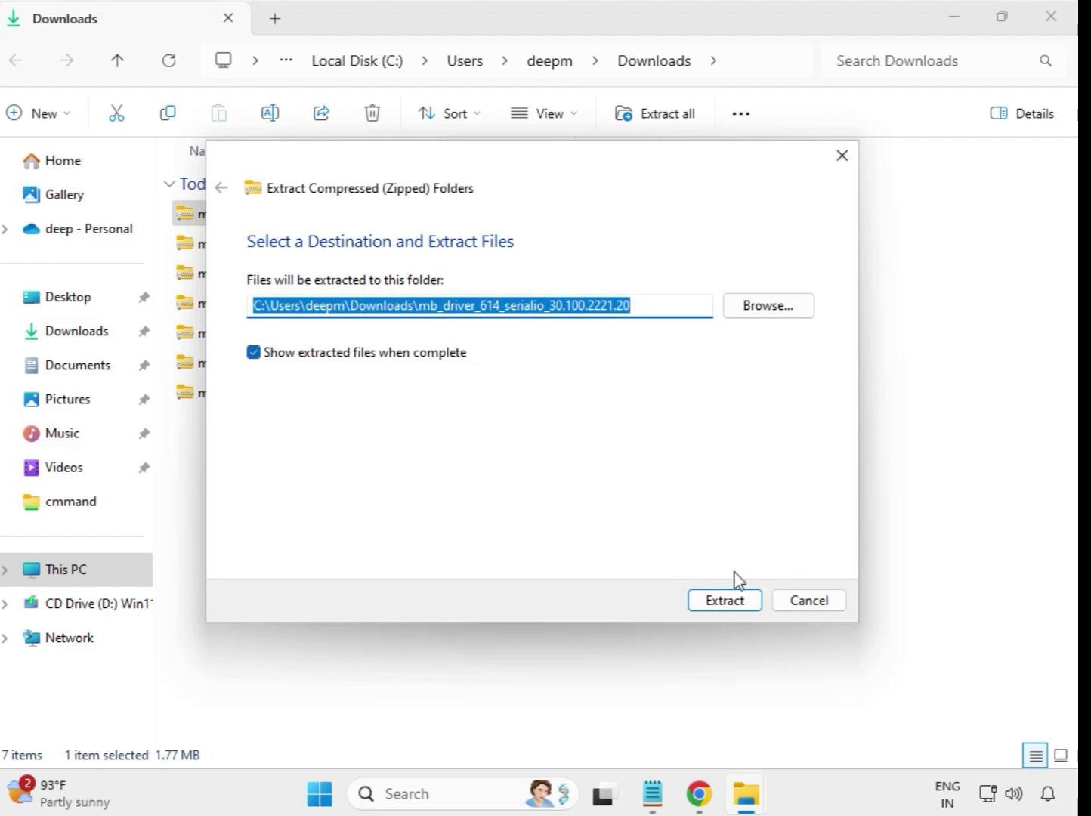
left_click(725, 600)
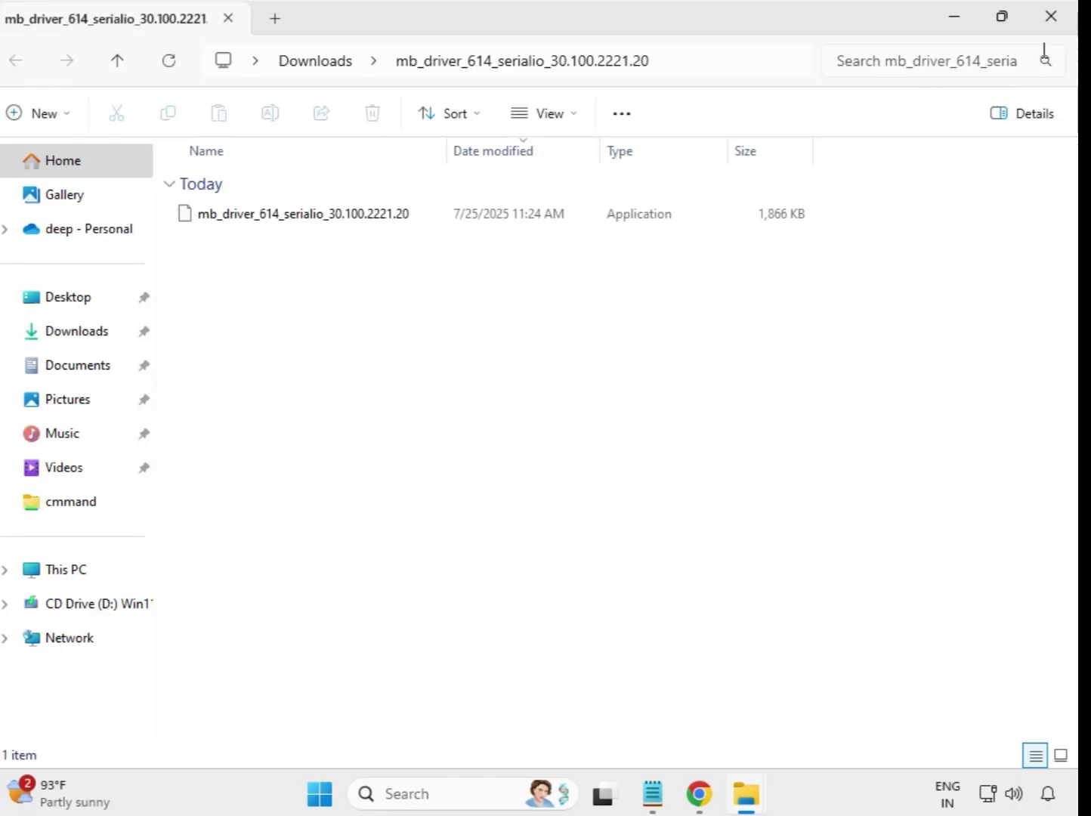
left_click(1053, 23)
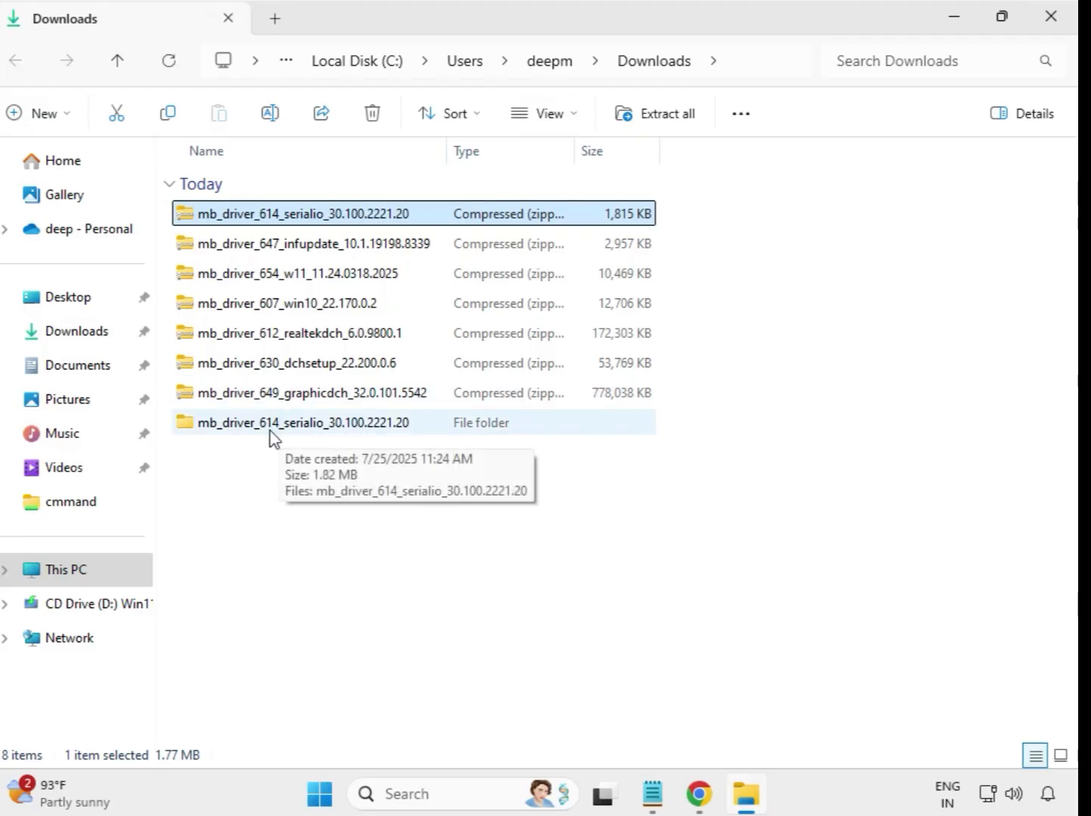
left_click(292, 433)
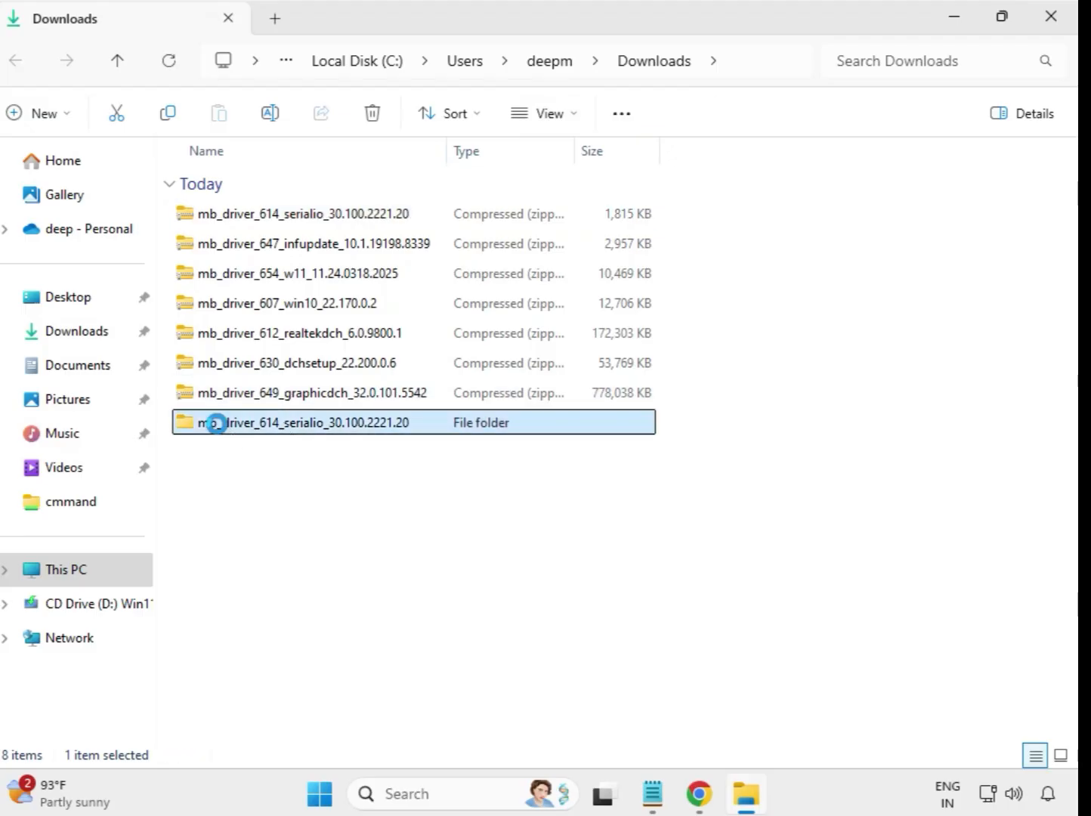
Extract the mb_driver_647_infupdate_10.1.19198.8339 archive to its default folder in Downloads and close the extracted folder's window.
left_click(286, 254)
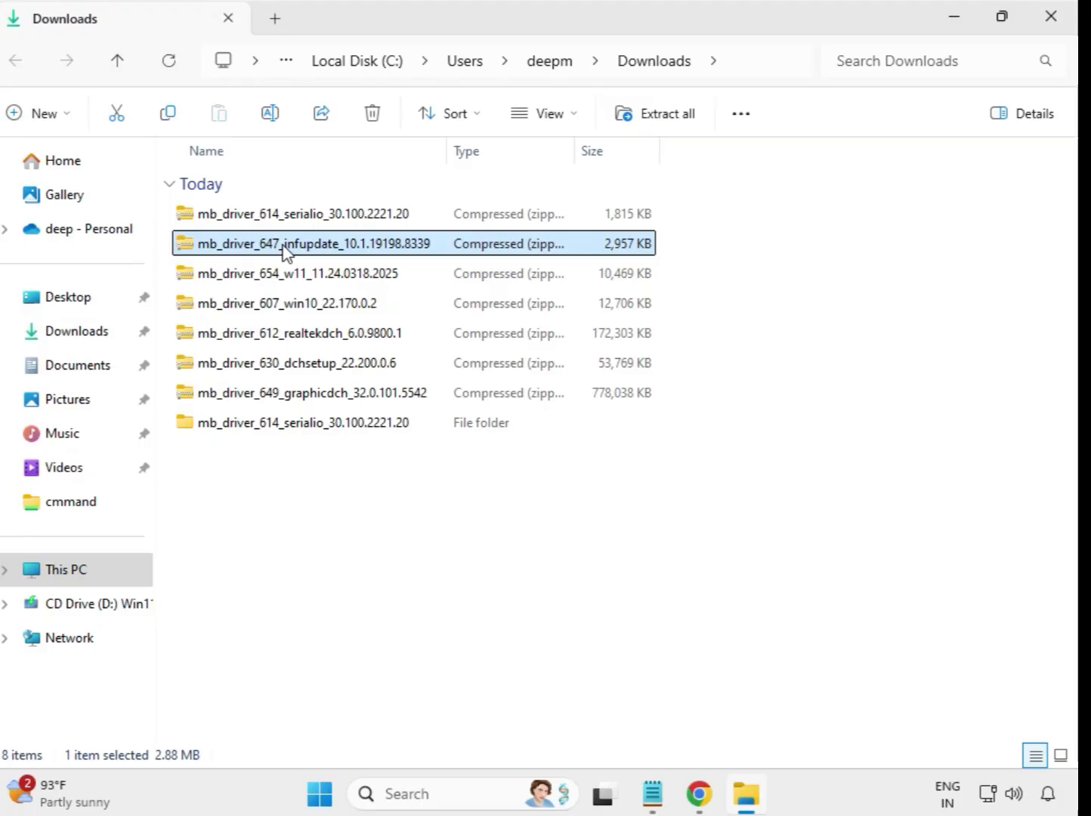
right_click(285, 251)
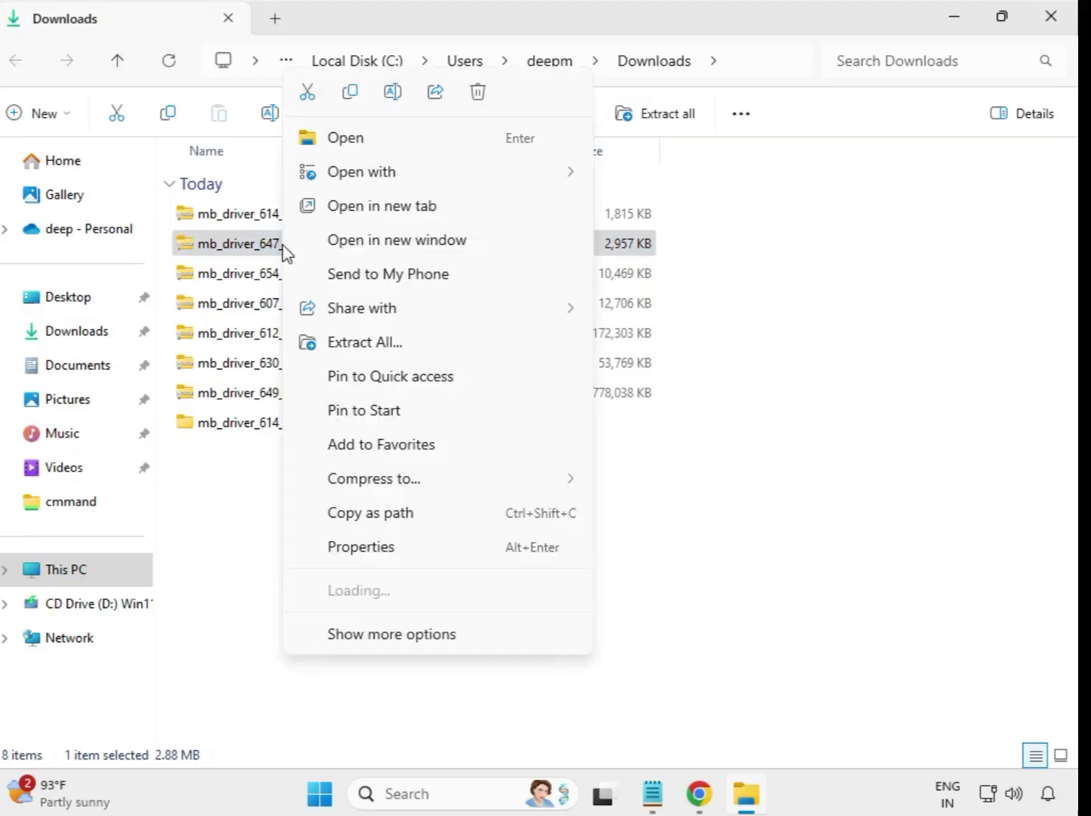
left_click(365, 343)
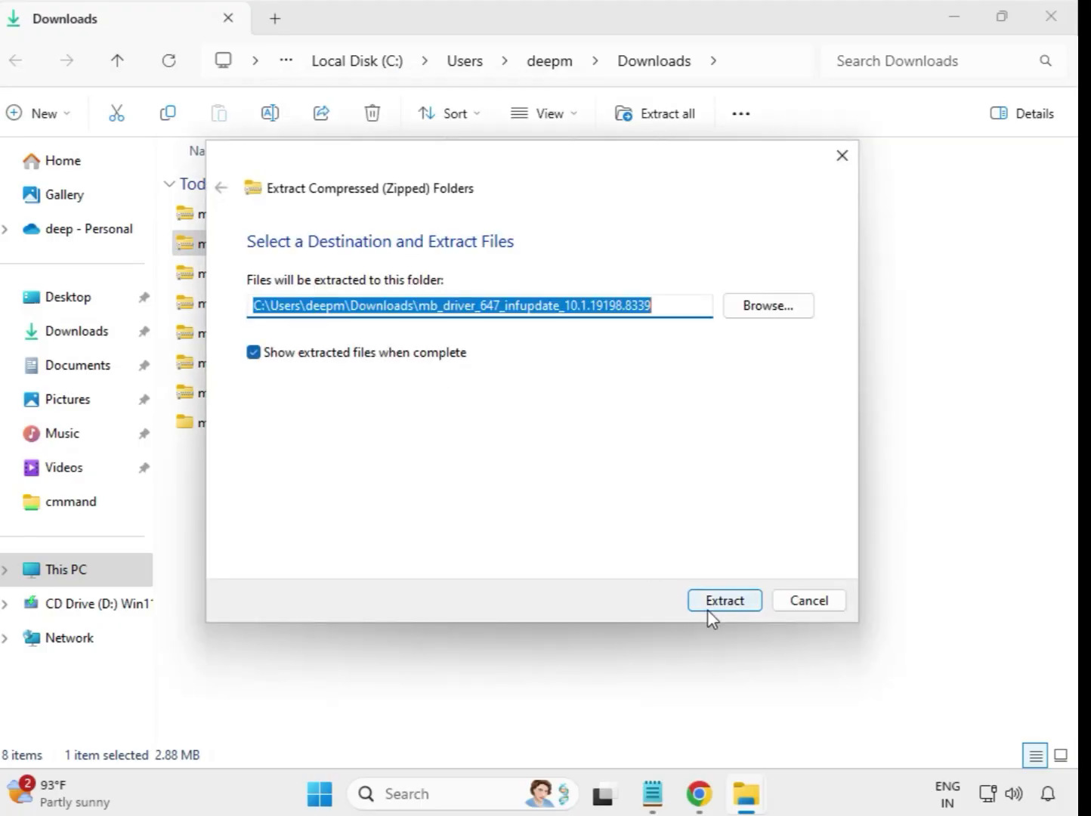
left_click(714, 609)
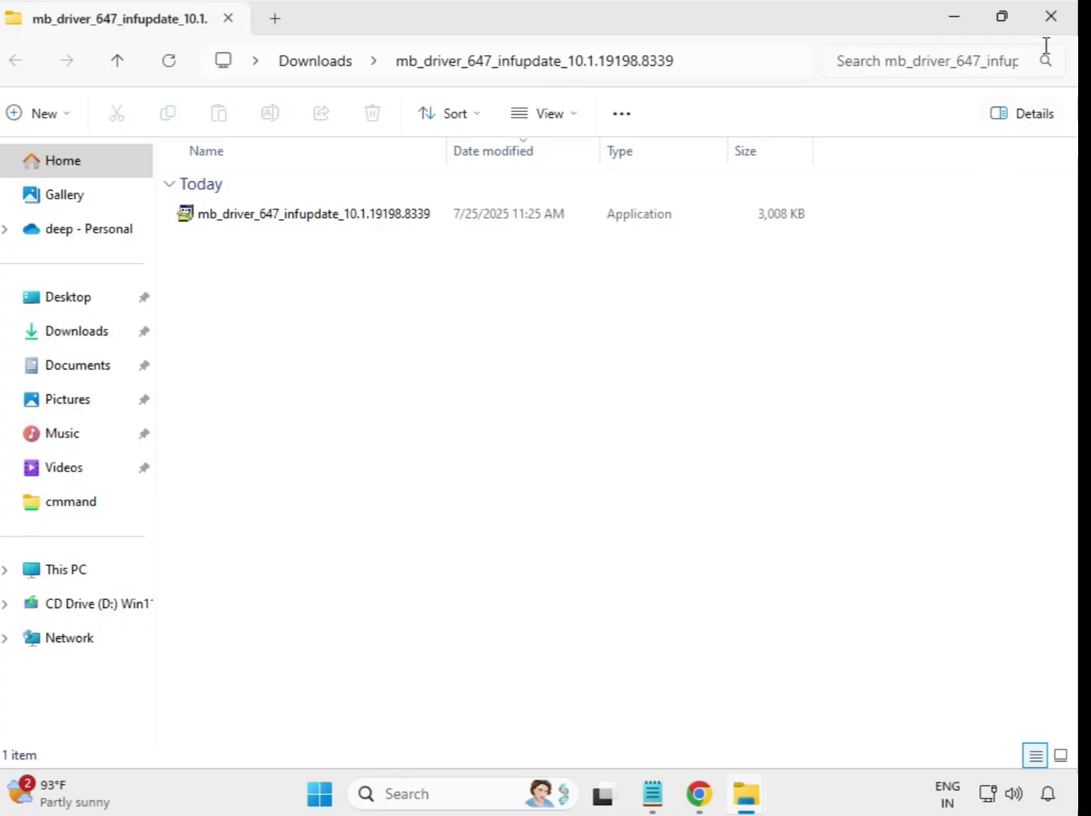
left_click(1052, 17)
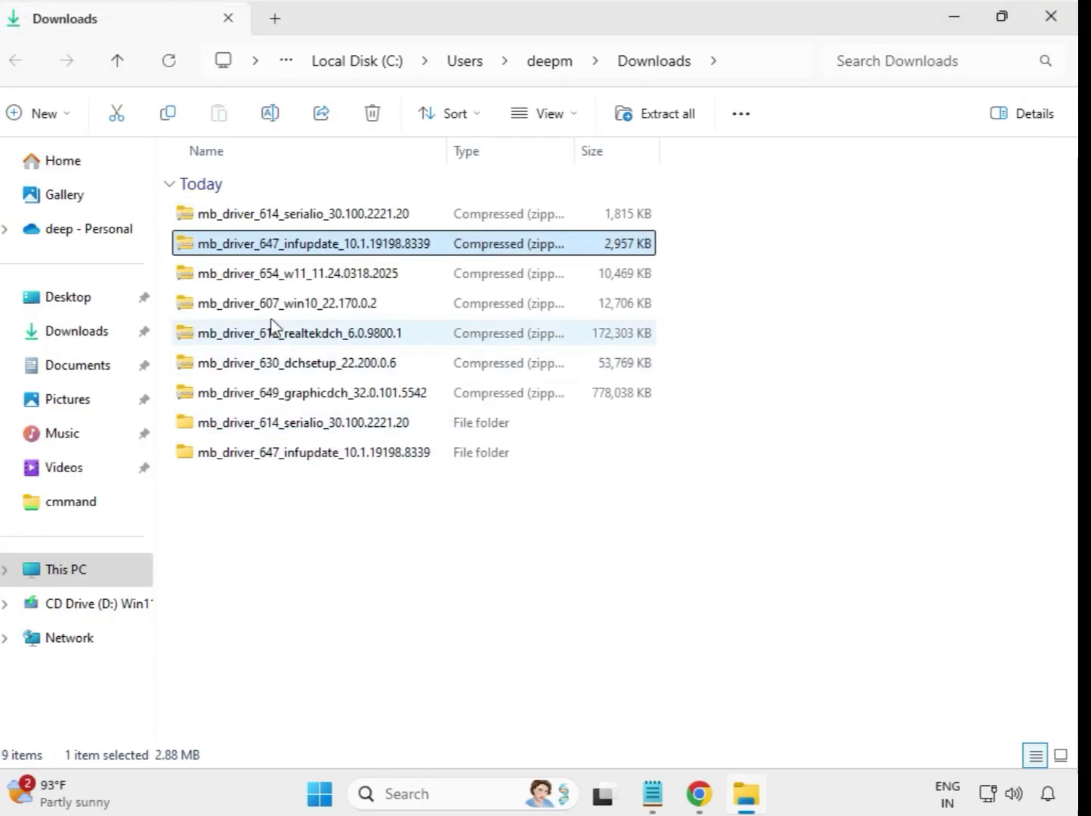
Extract the mb_driver_654_w11_11.24.0318.2025 archive to its default folder in Downloads and close the extracted folder's window.
left_click(280, 282)
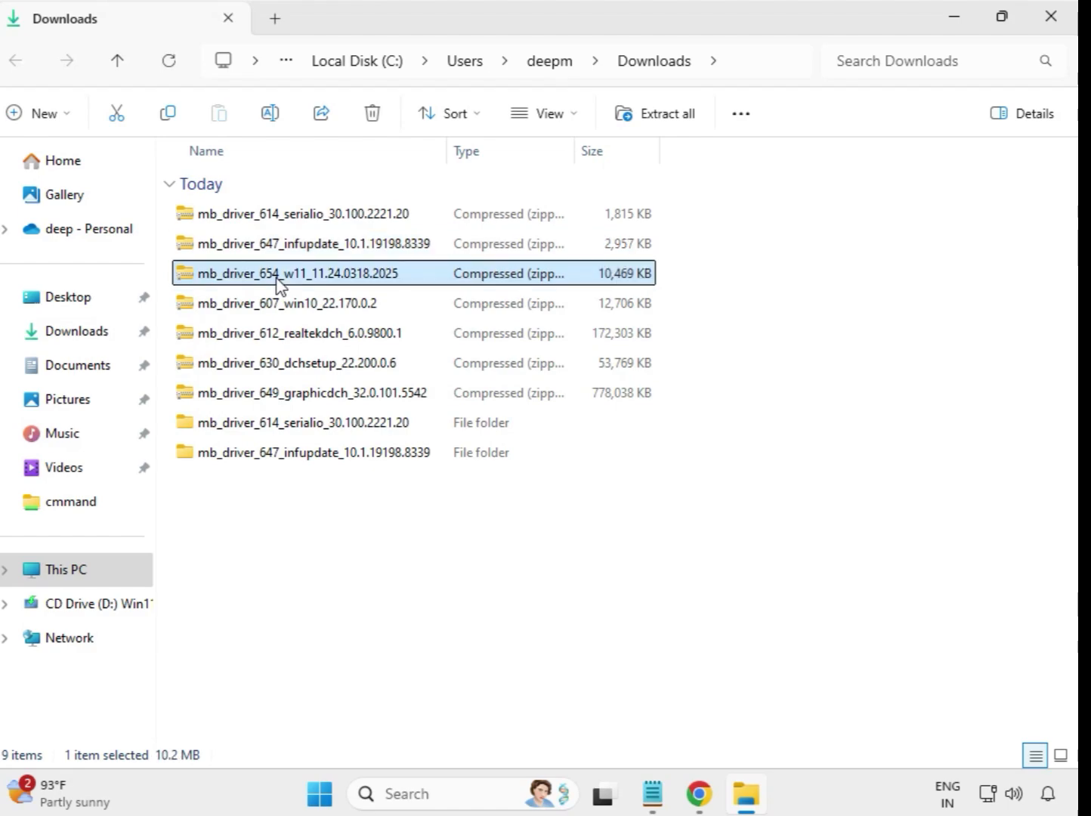
right_click(280, 284)
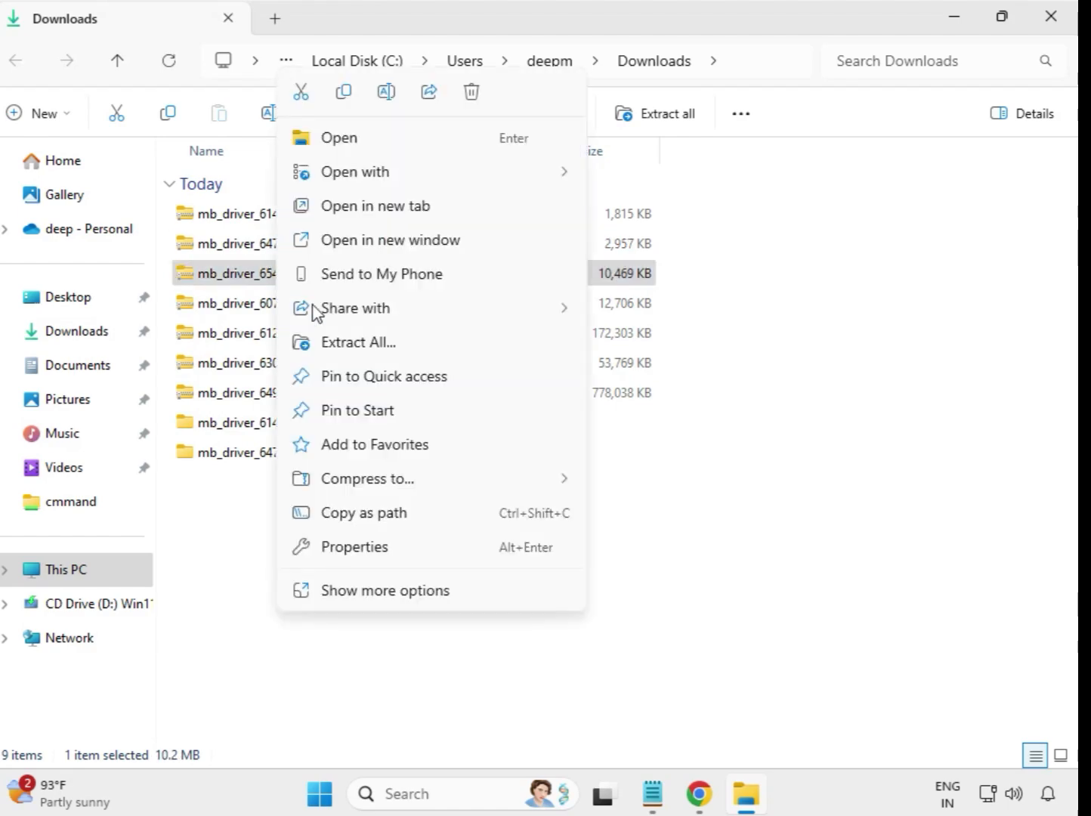
left_click(373, 343)
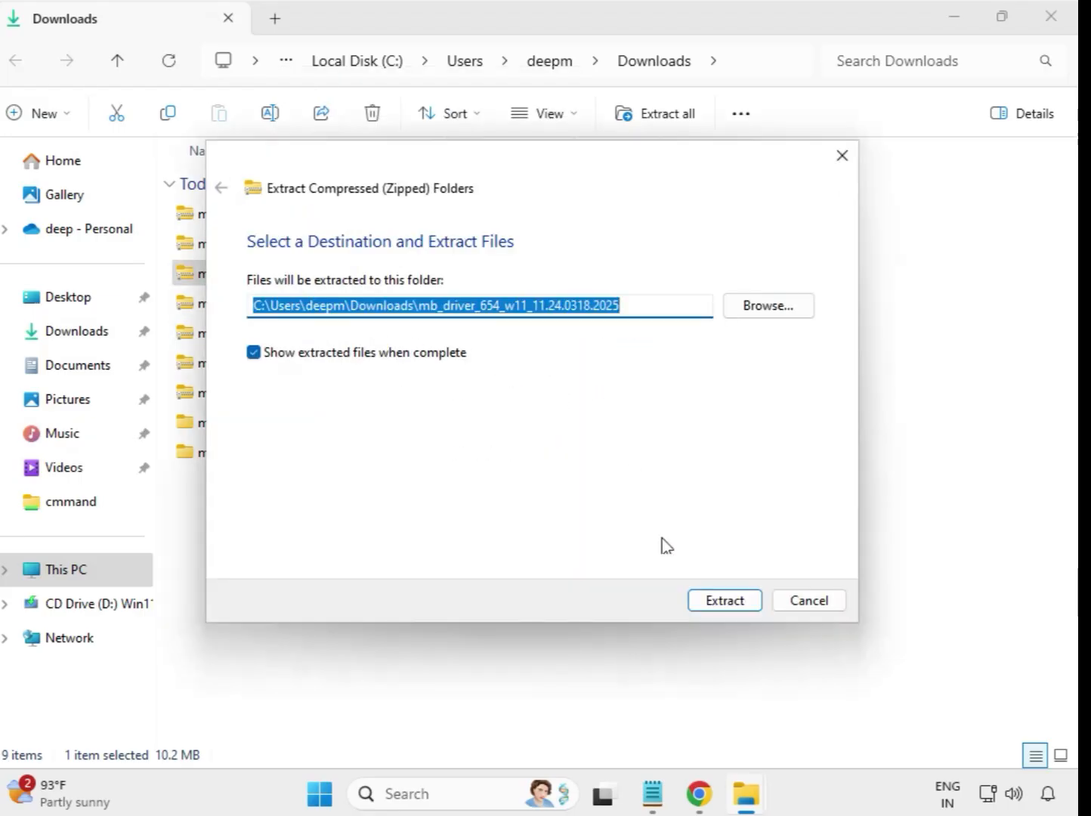
left_click(711, 605)
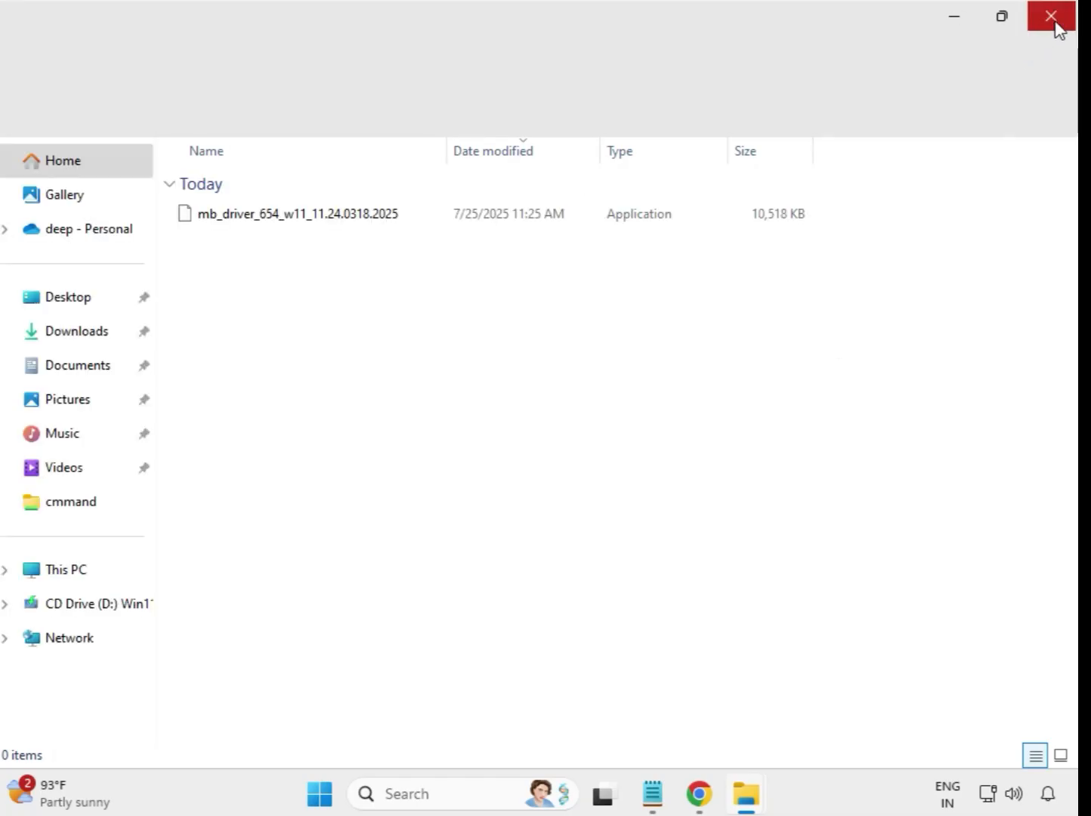
left_click(1057, 22)
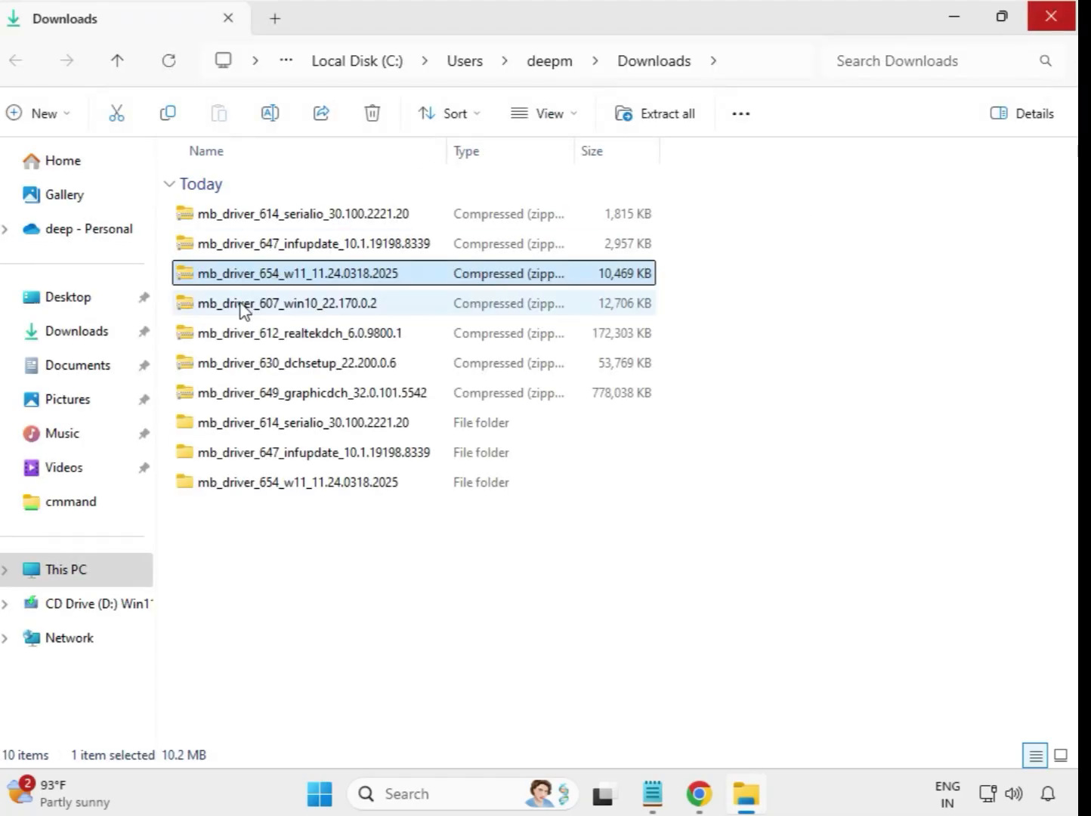
Extract the mb_driver_607_win10_22.170.0.2 archive to its default folder in Downloads and close the extracted folder's window.
left_click(245, 309)
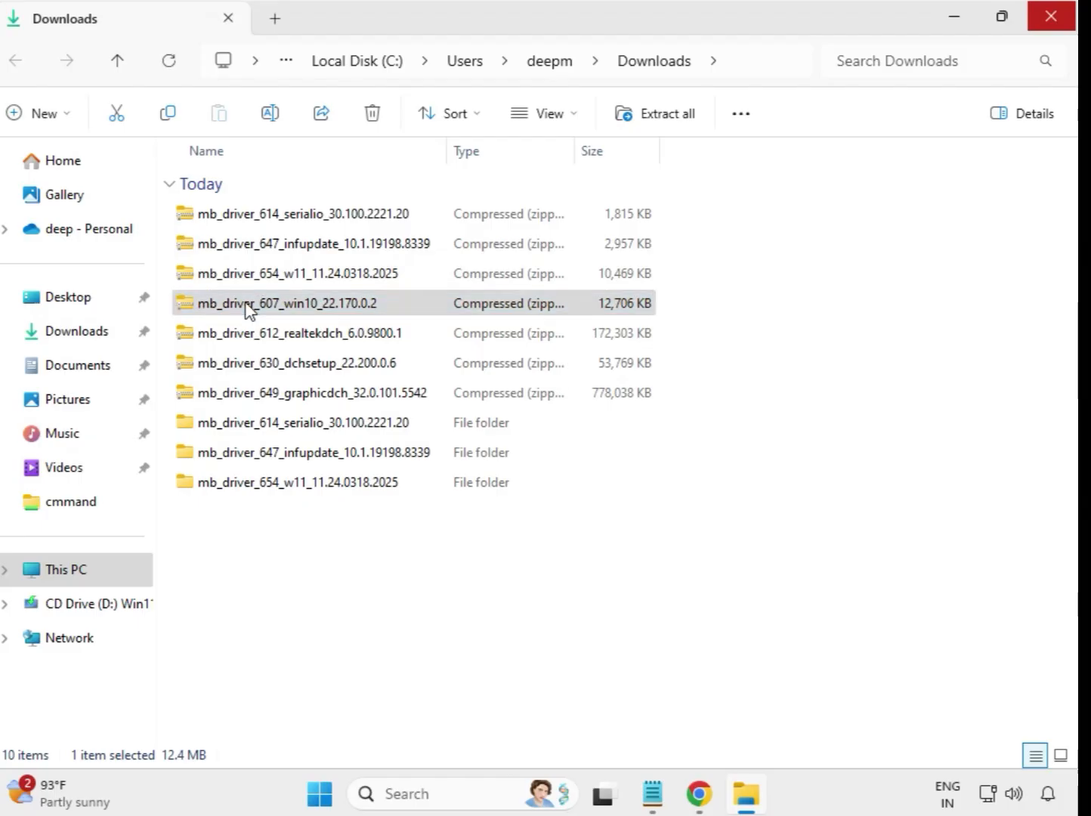
right_click(246, 310)
left_click(333, 344)
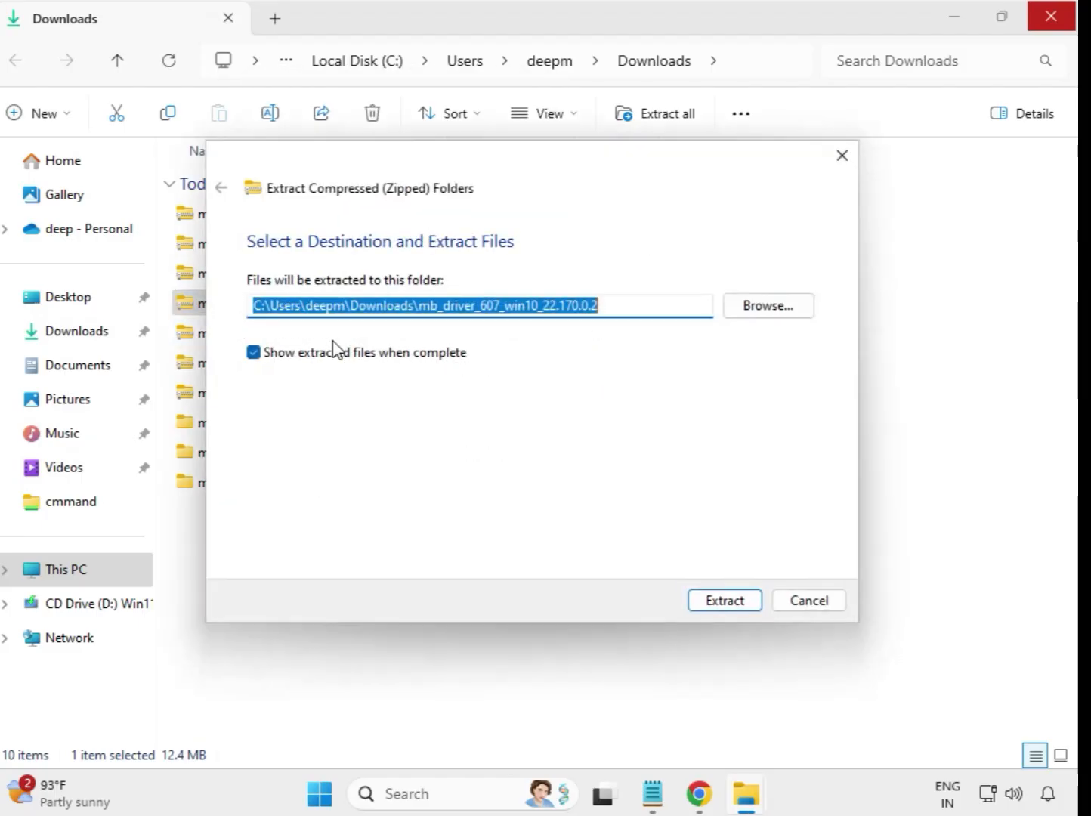
left_click(733, 601)
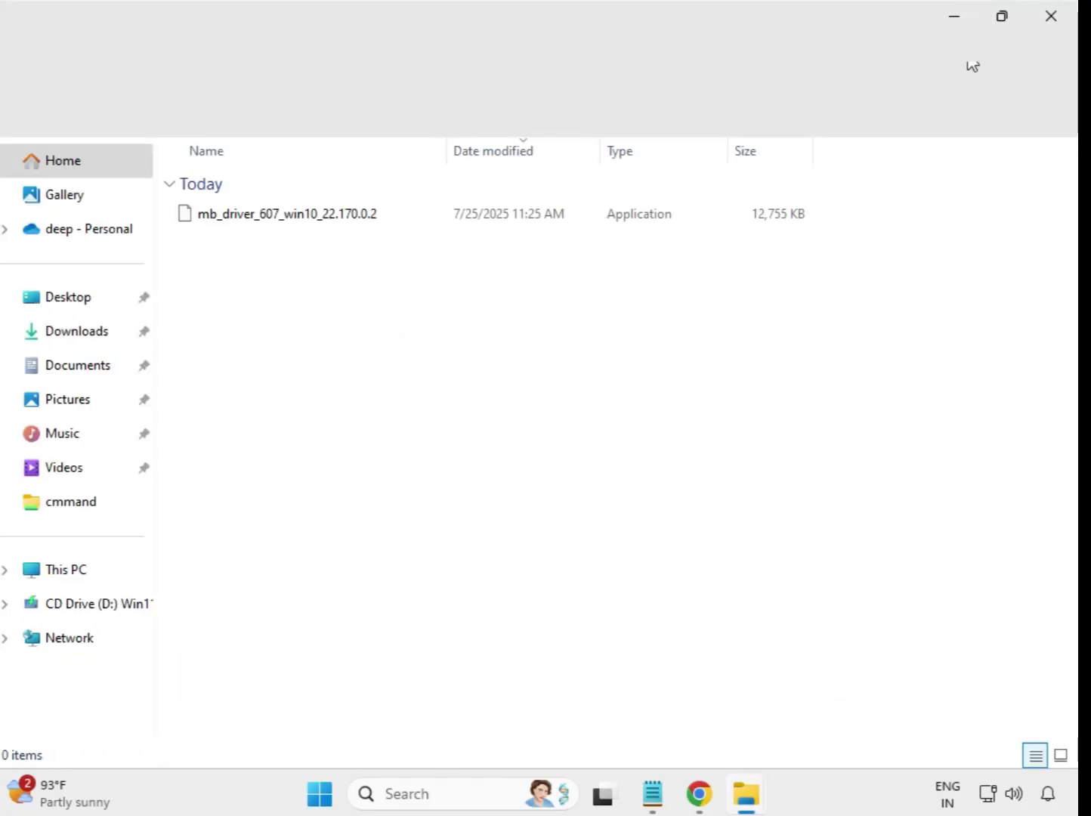
left_click(1064, 12)
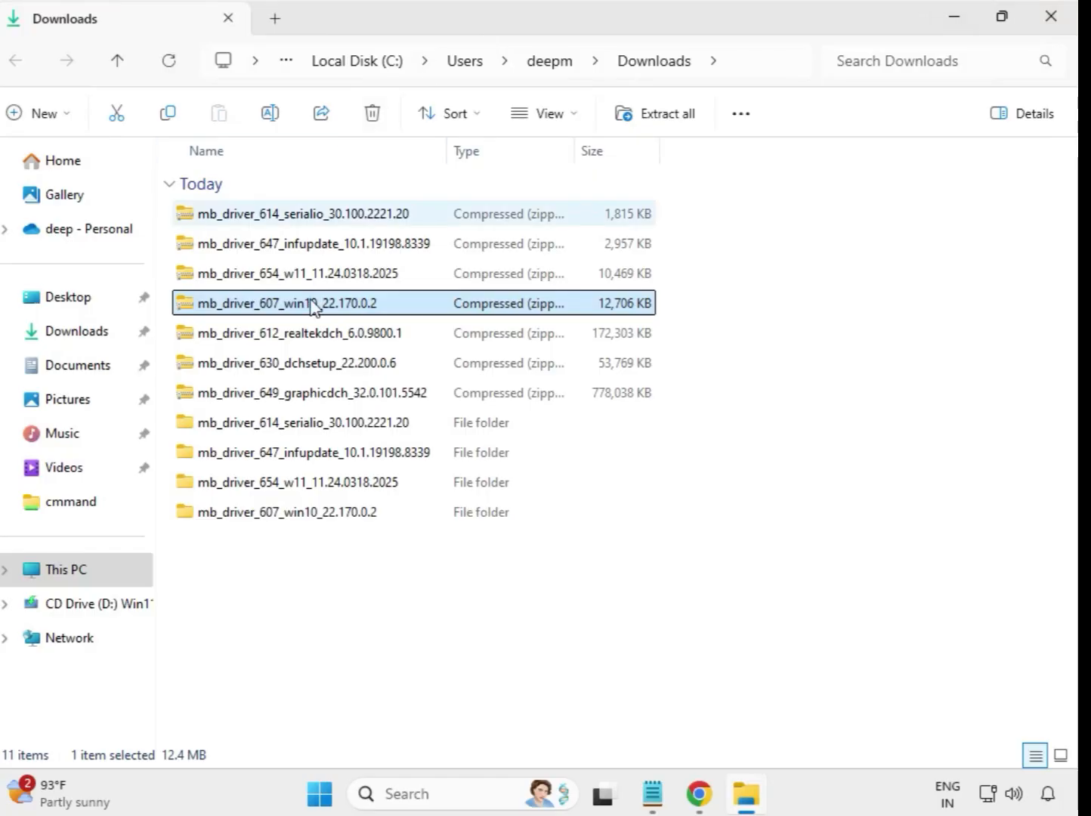
Extract the mb_driver_612_realtekdch_6.0.9800.1 archive to its default folder in Downloads and close the extracted folder's window.
left_click(308, 340)
right_click(308, 342)
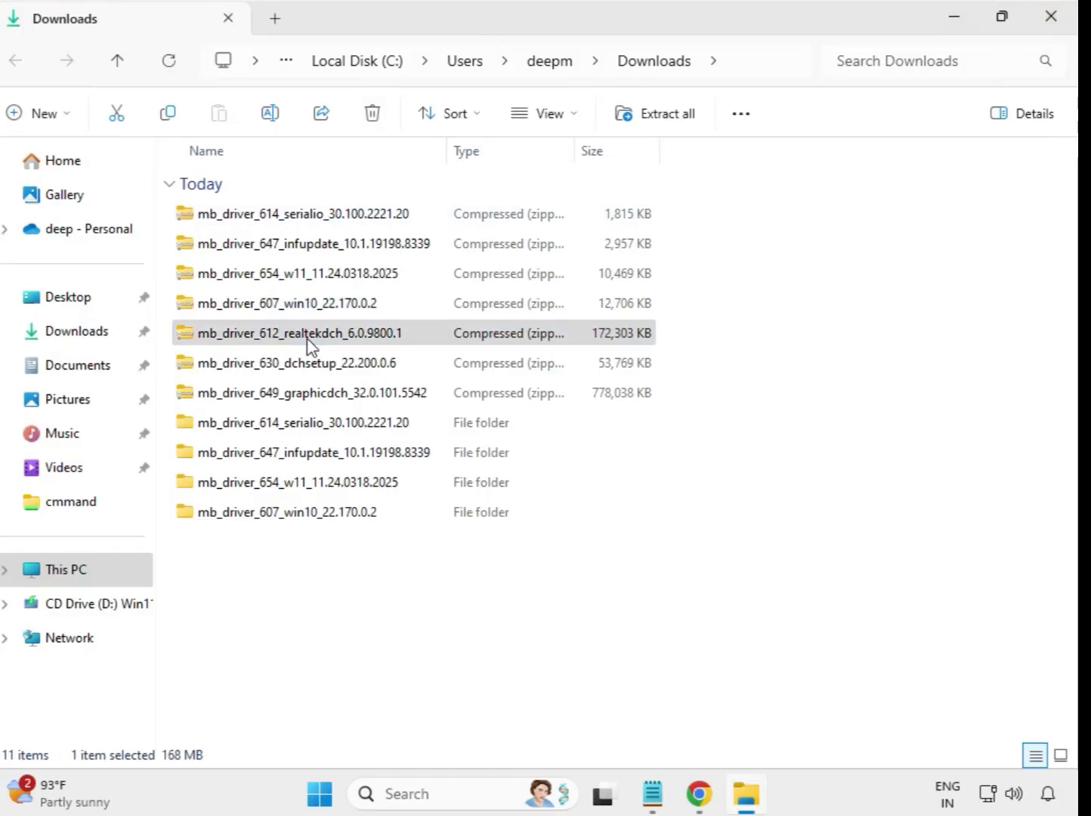
left_click(422, 346)
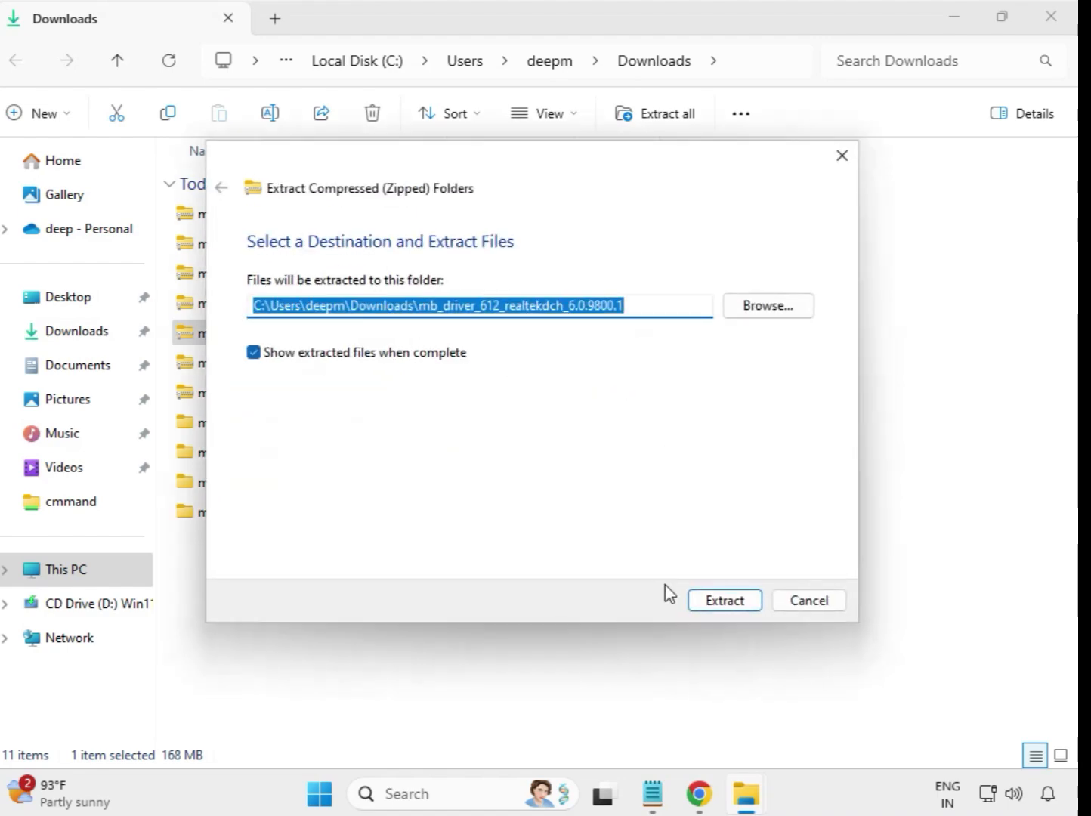
left_click(717, 605)
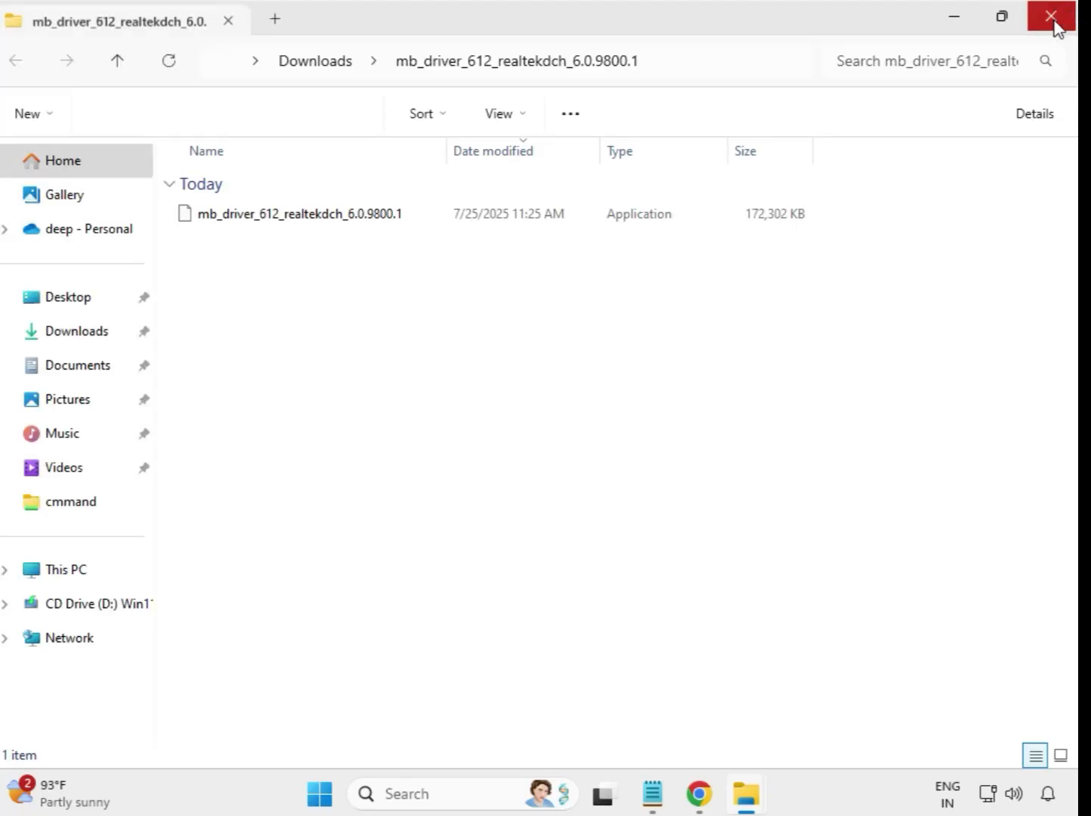
left_click(1054, 19)
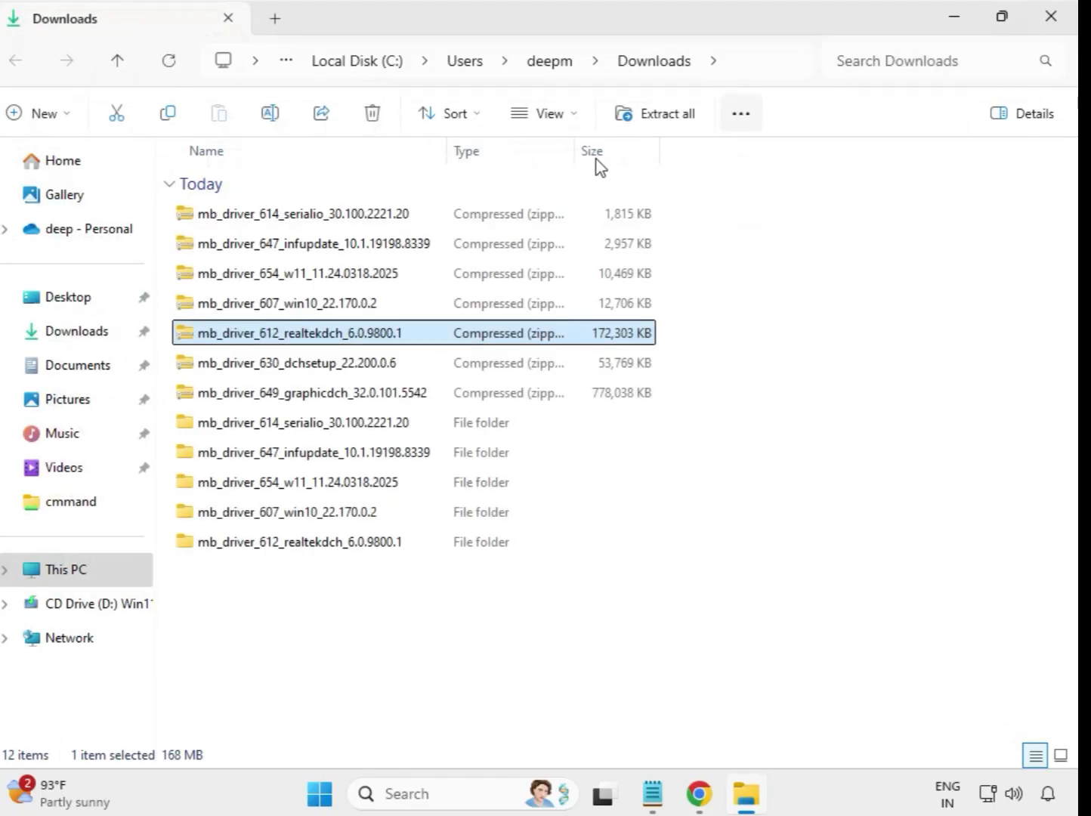
Extract the mb_driver_630_dchsetup_22.200.0.6 archive to its default folder in Downloads and close the extracted folder's window.
left_click(298, 363)
right_click(299, 363)
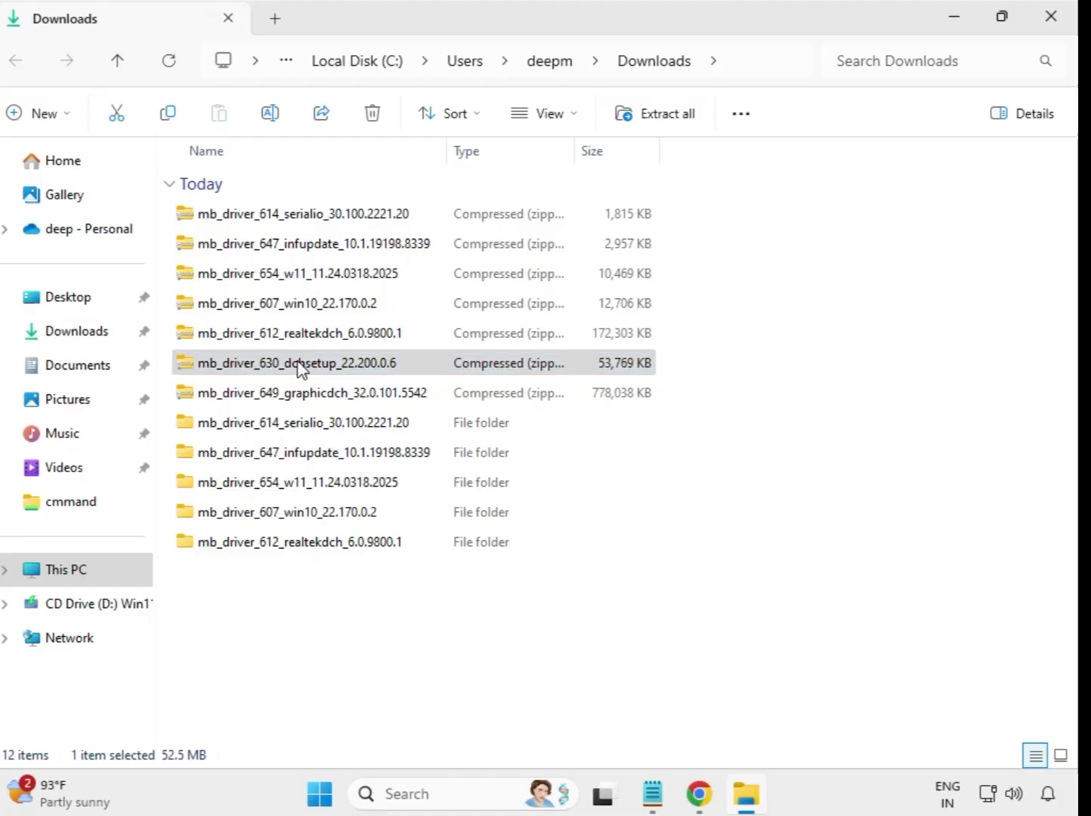
left_click(380, 363)
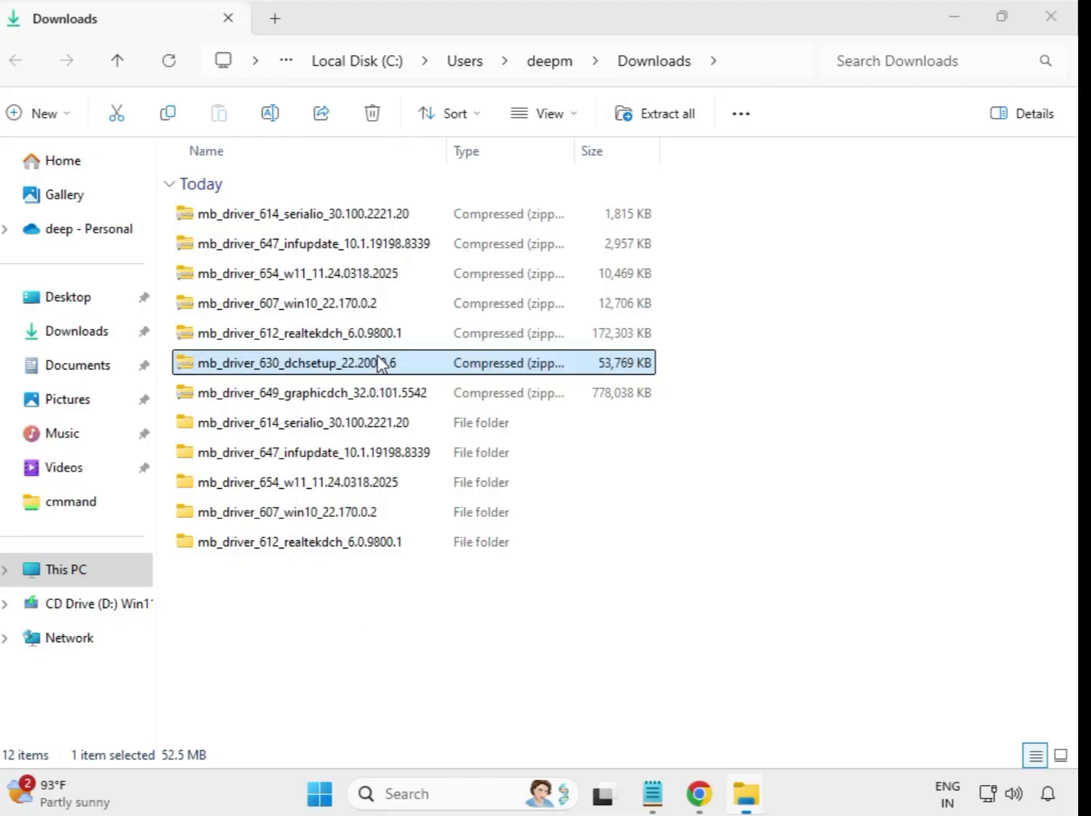
left_click(720, 602)
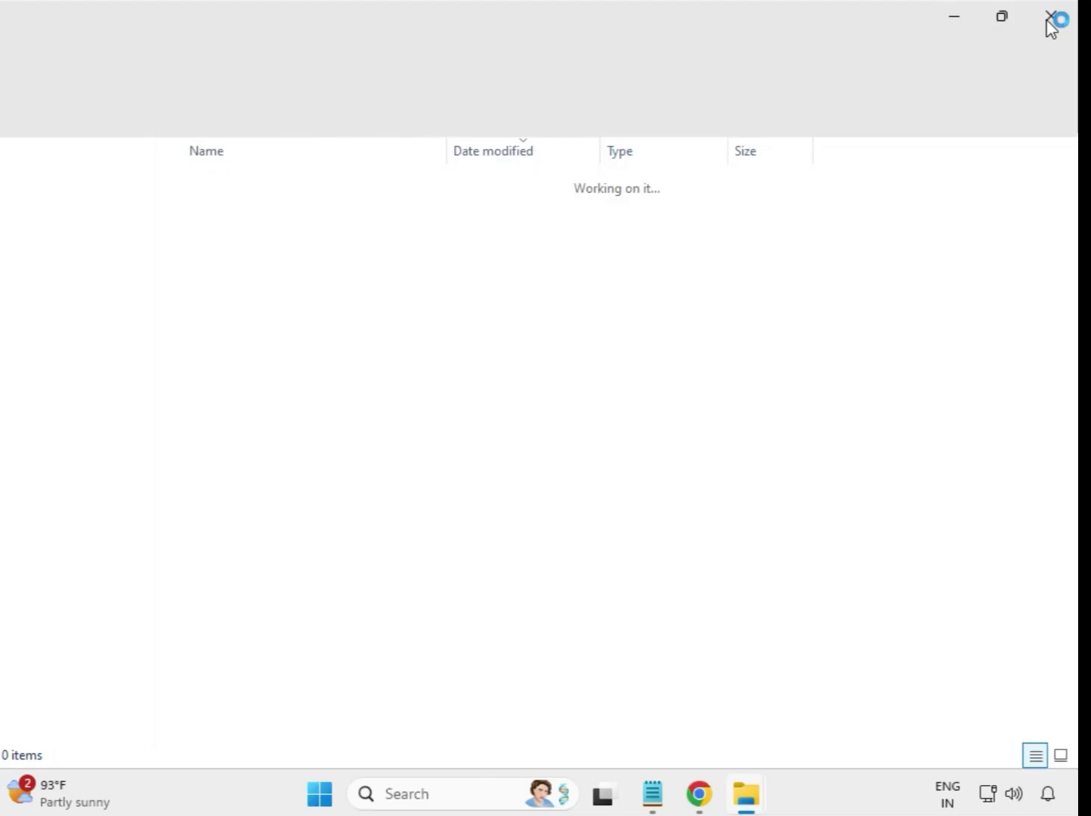
left_click(1050, 20)
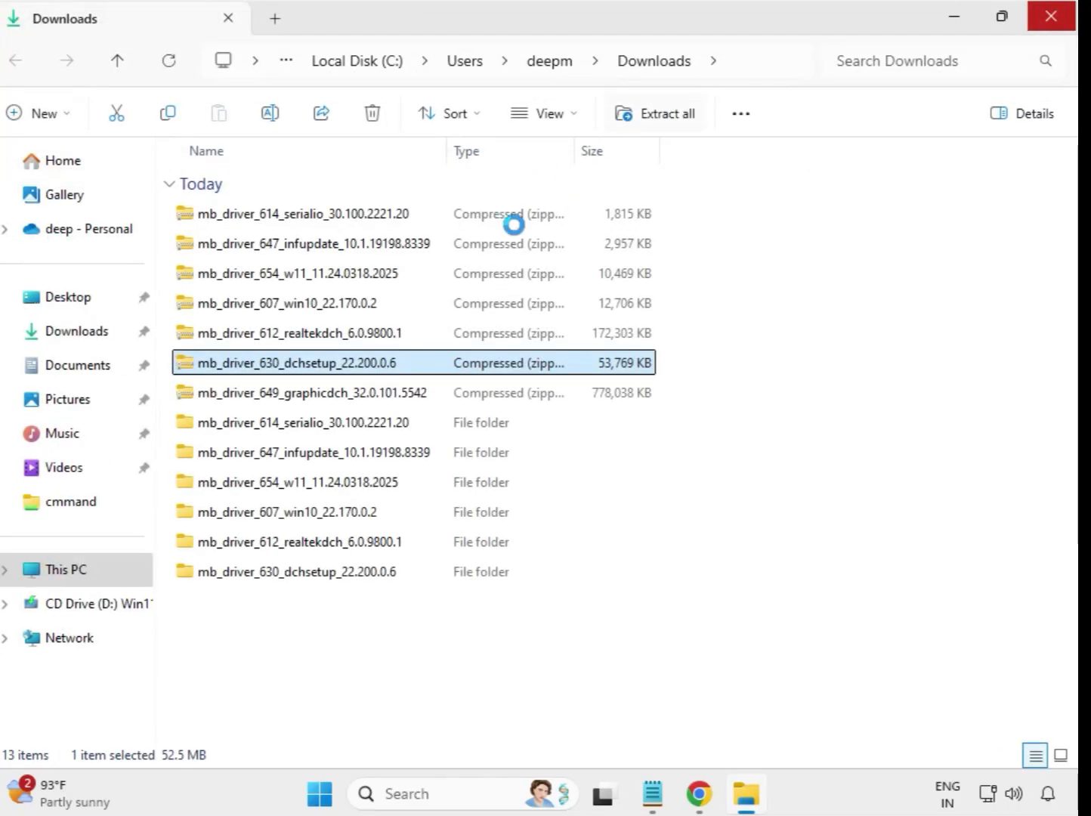
Extract the mb_driver_649_graphicdch_32.0.101.5542 archive to its default folder in Downloads and close the extracted folder's window.
left_click(330, 400)
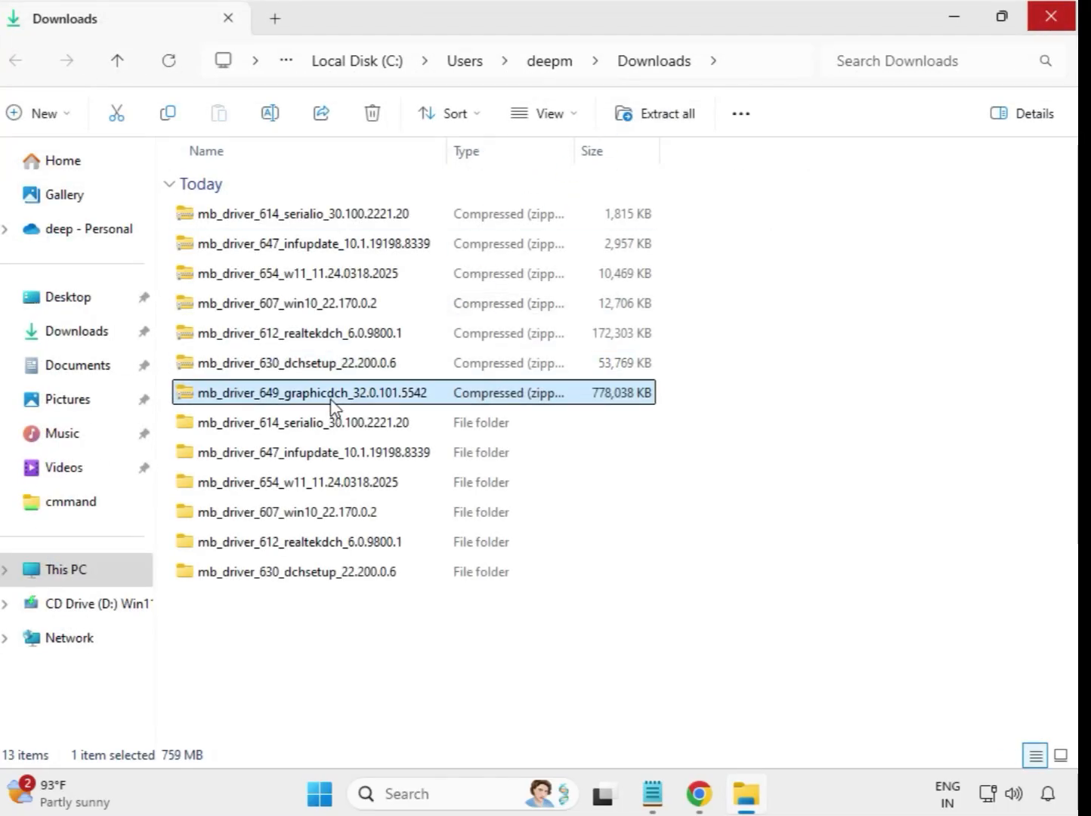
right_click(333, 406)
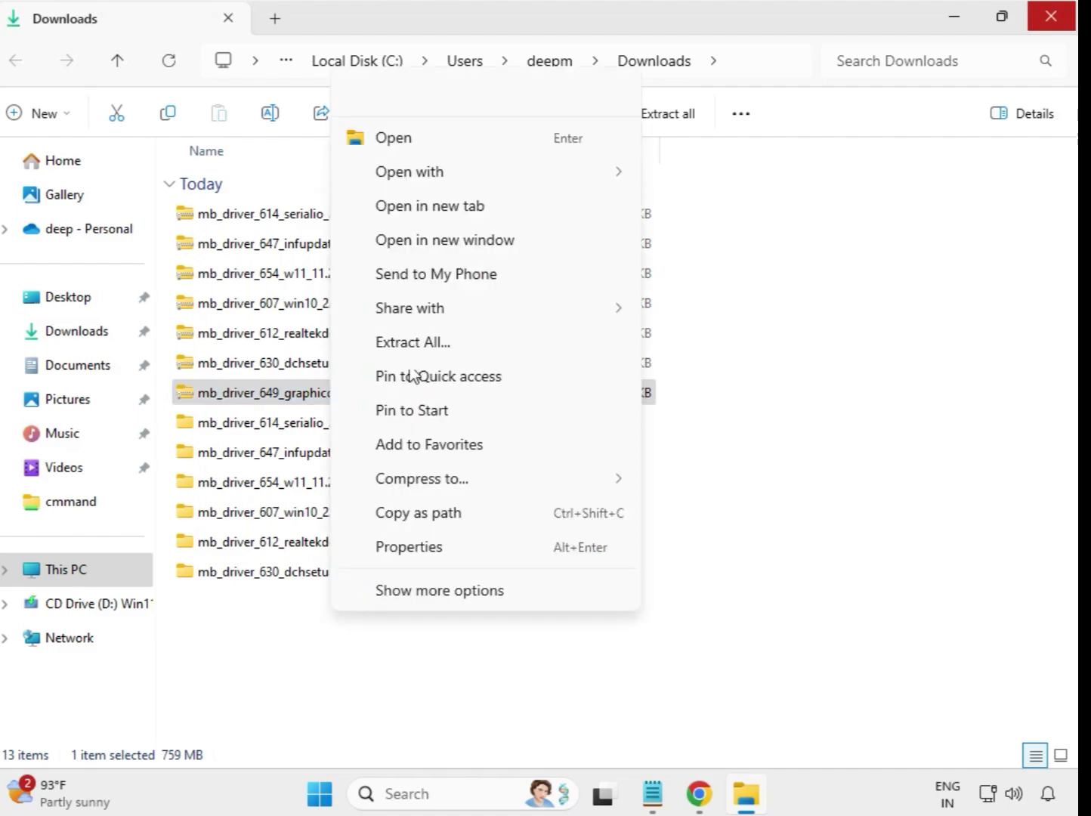
left_click(428, 343)
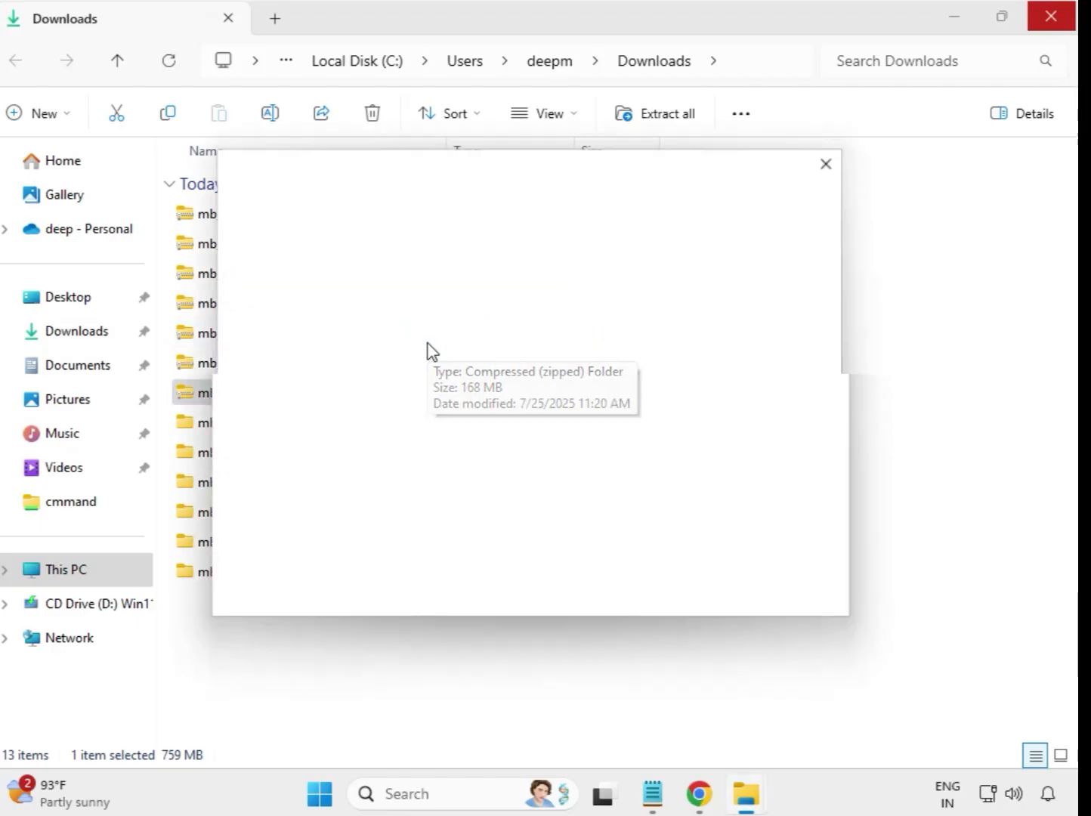
left_click(724, 602)
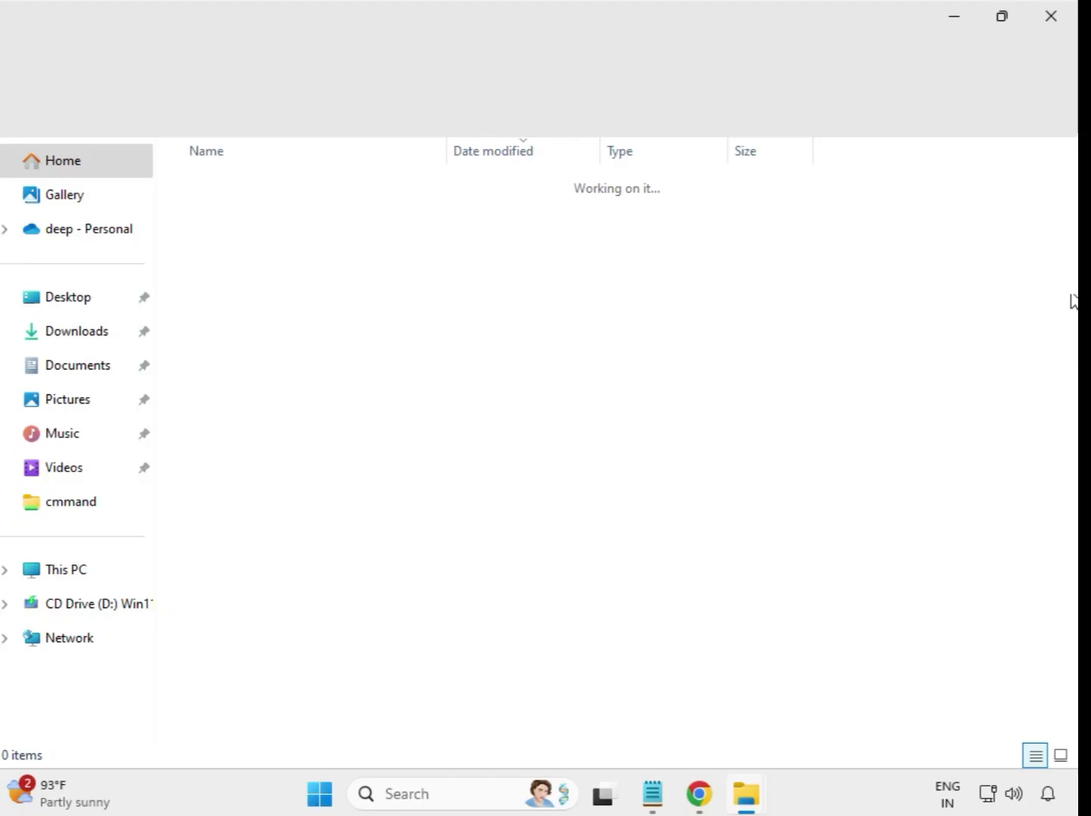
left_click(1052, 15)
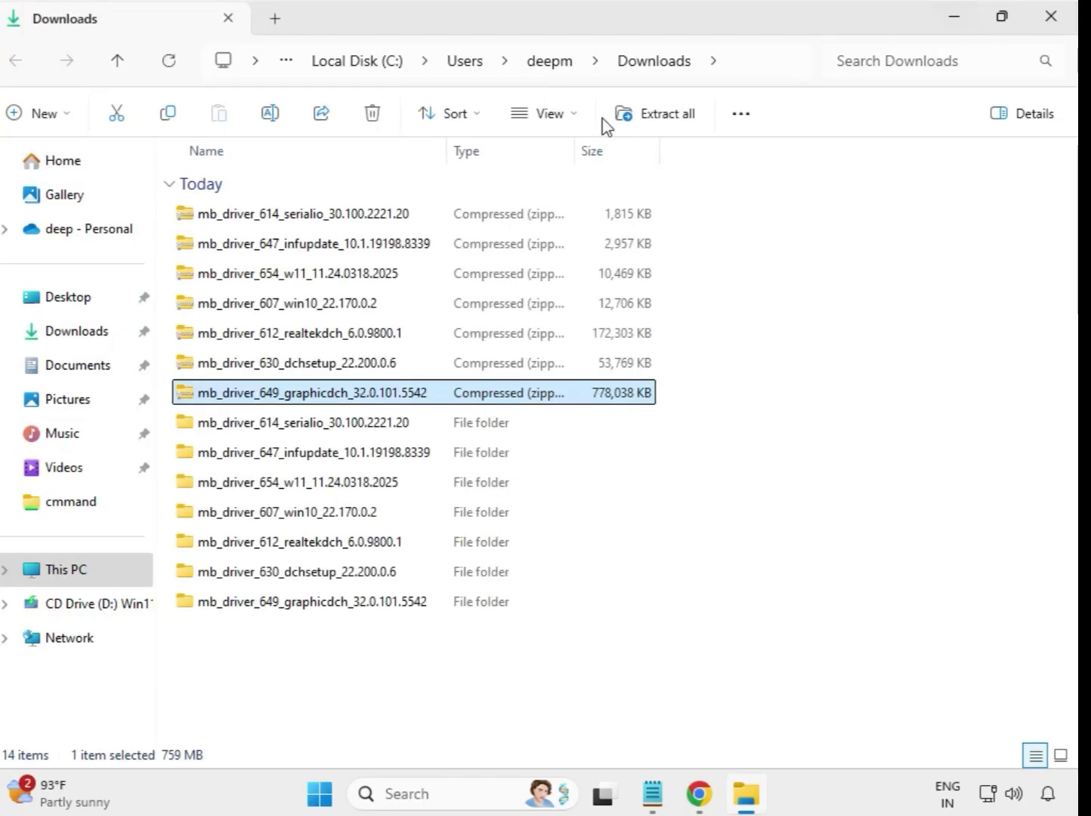
Refresh the Downloads listing, then briefly select the seven extracted driver folders and clear the selection.
left_click(715, 636)
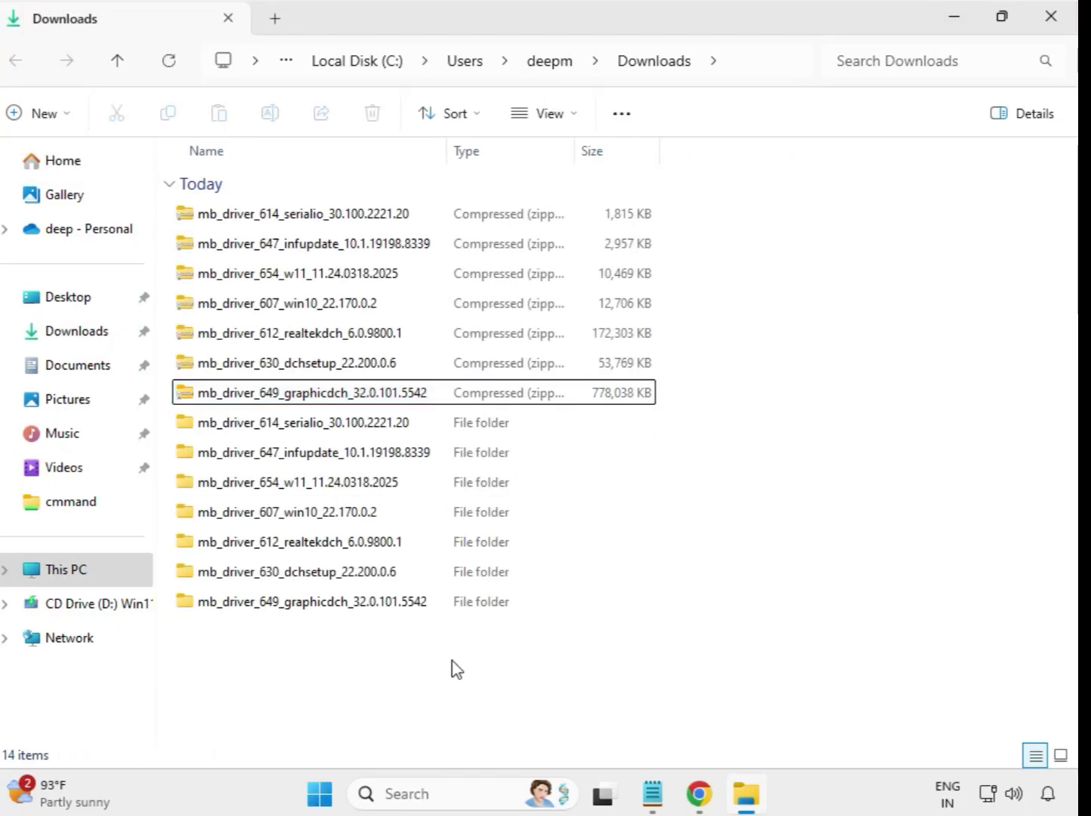
right_click(407, 659)
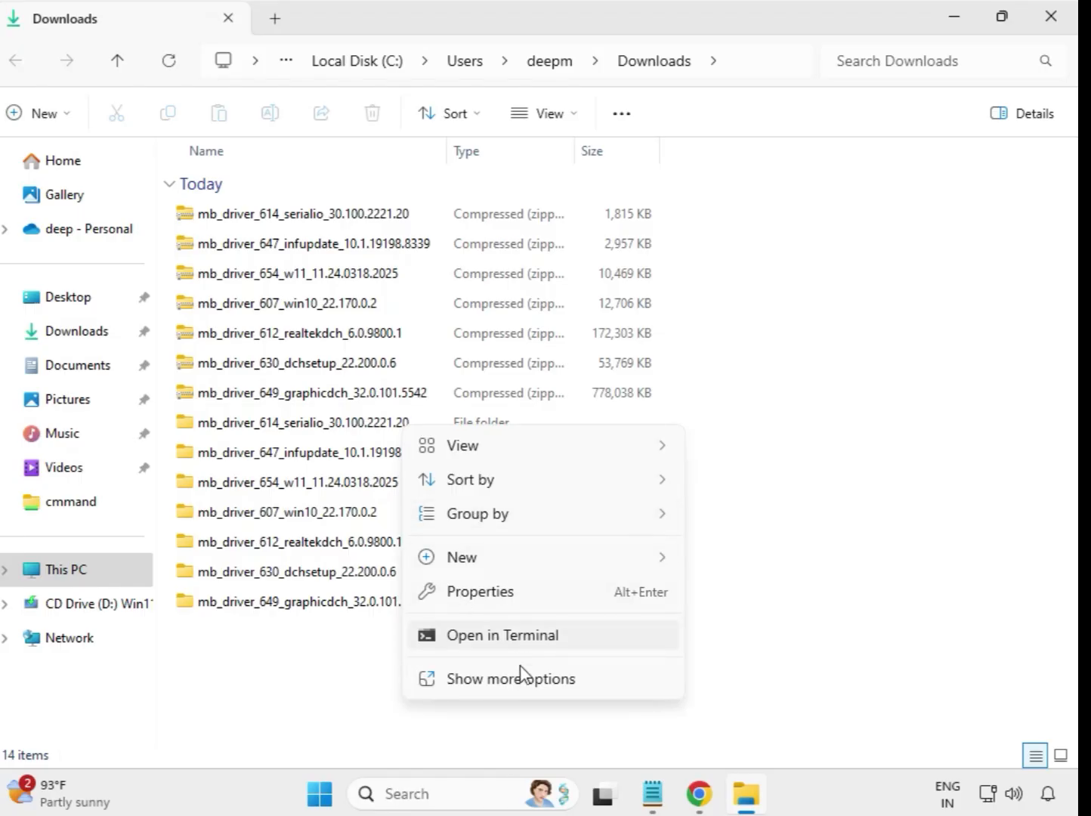
left_click(504, 675)
left_click(471, 456)
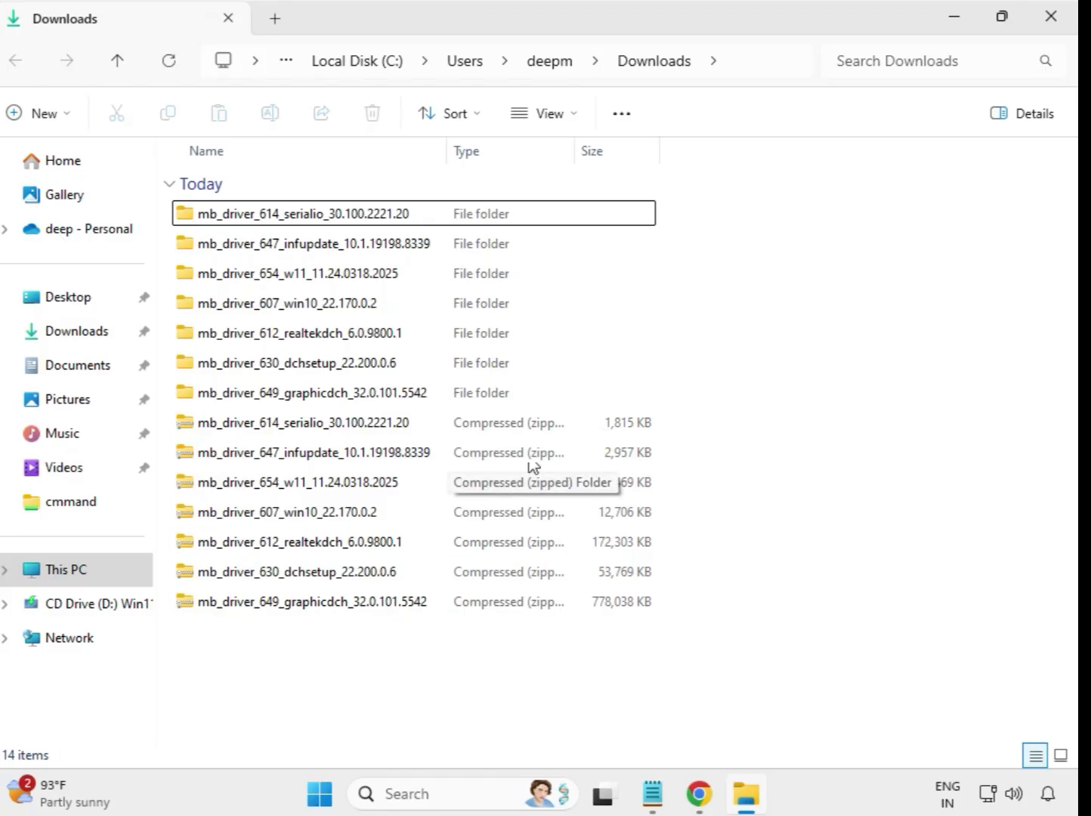
left_click_drag(669, 391, 415, 206)
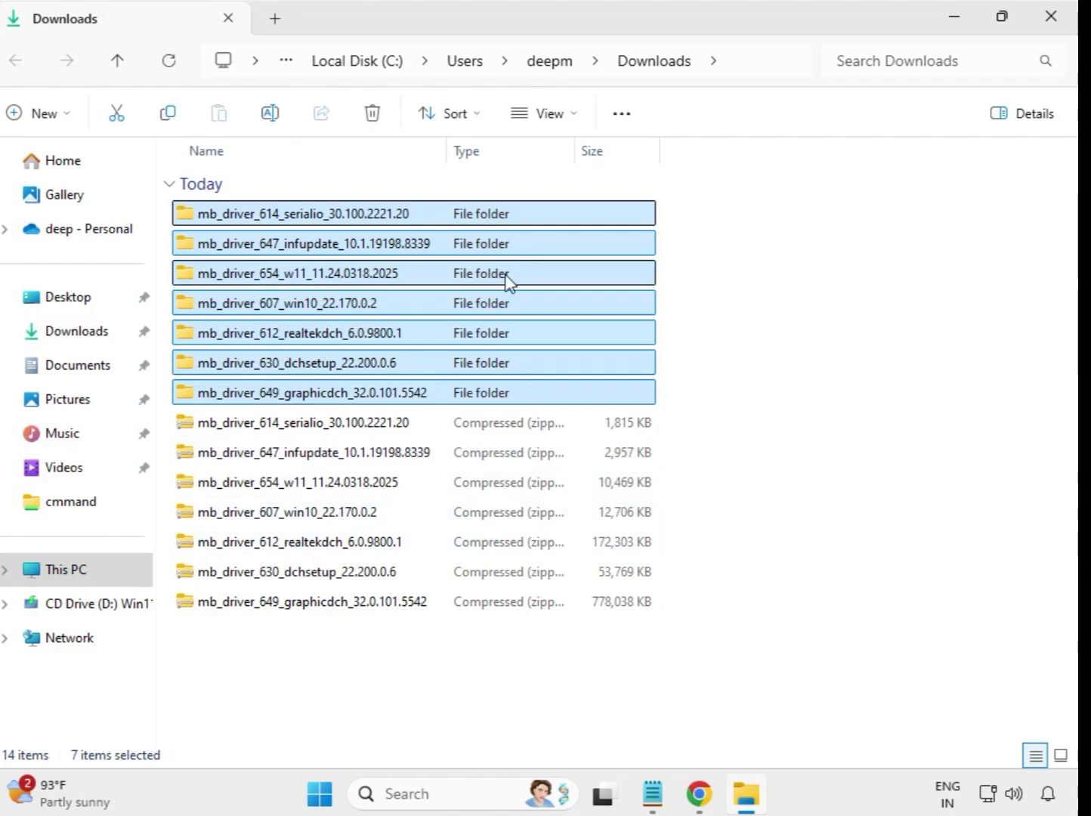
left_click(706, 263)
Run the mb_driver_614_serialio_30.100.2221.20 installer from its extracted folder as administrator, allow it to make changes, and return to Downloads.
double_click(304, 215)
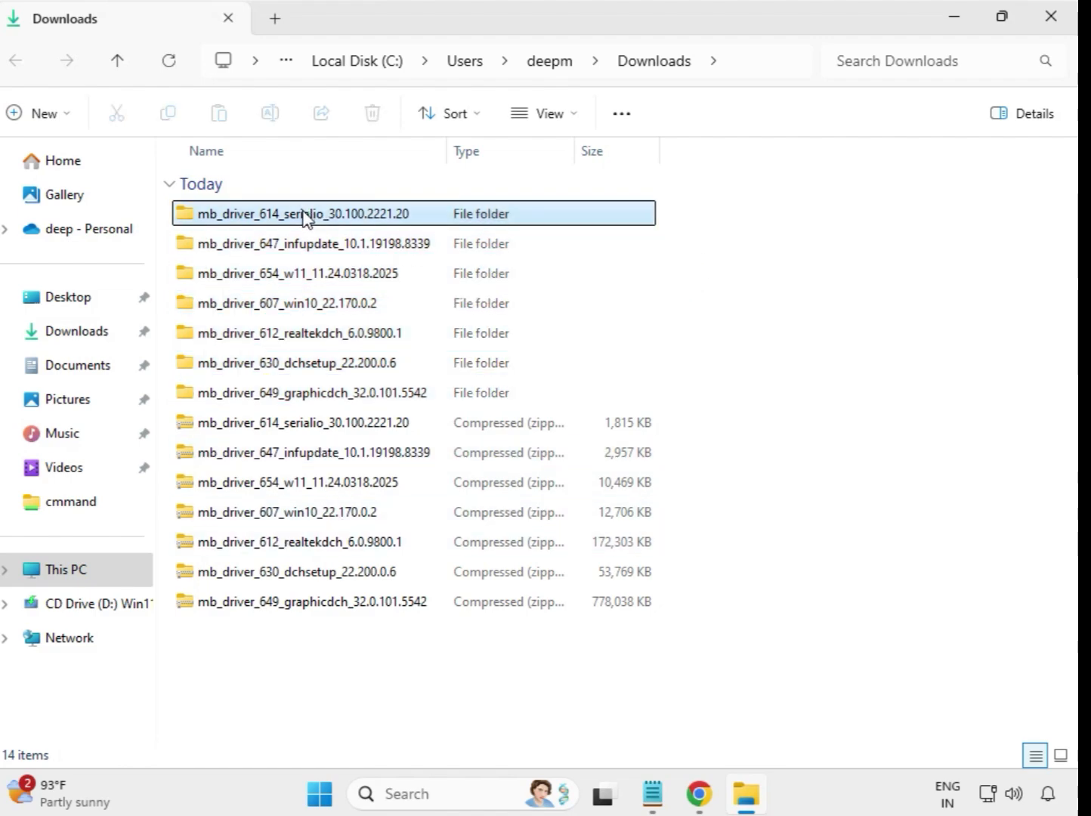
left_click(292, 223)
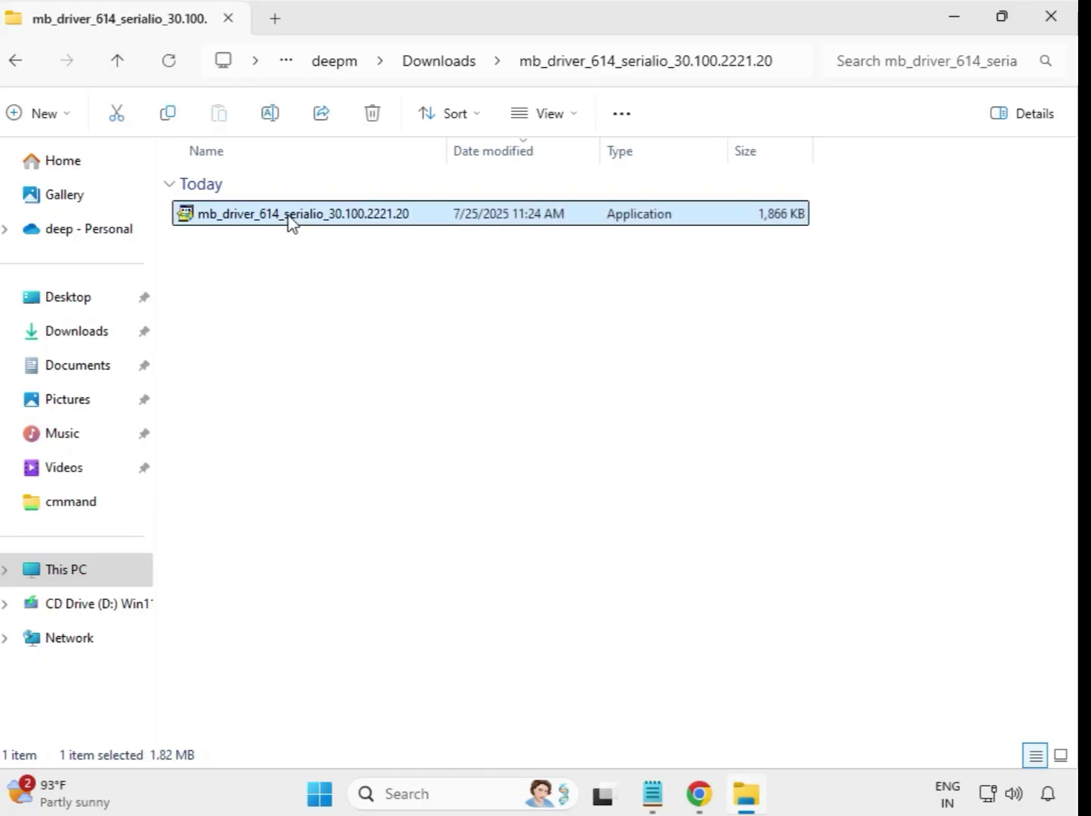
right_click(288, 221)
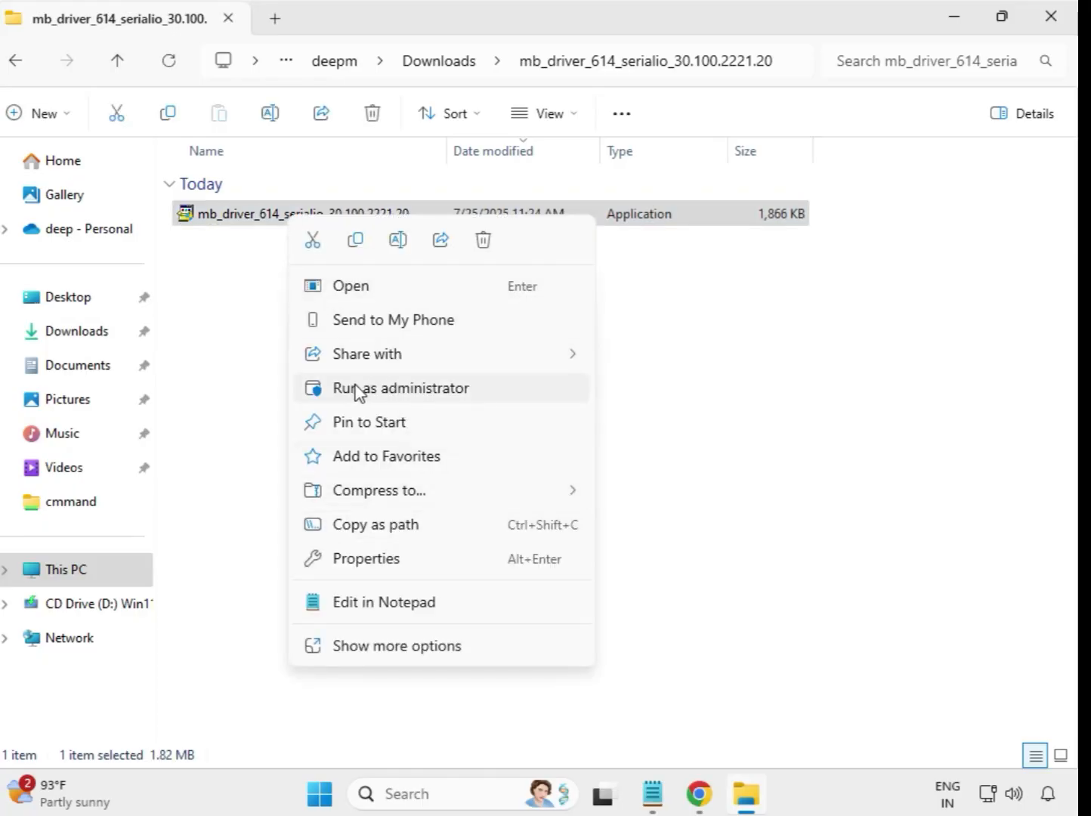
left_click(385, 391)
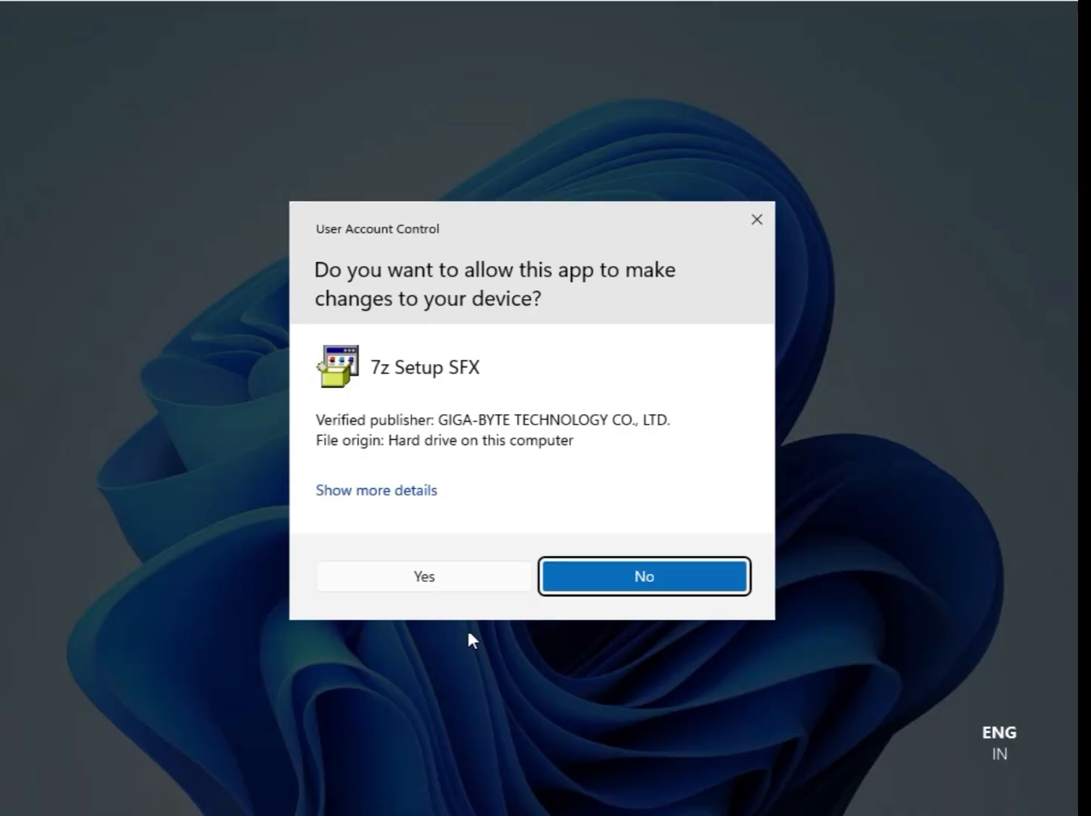
left_click(436, 578)
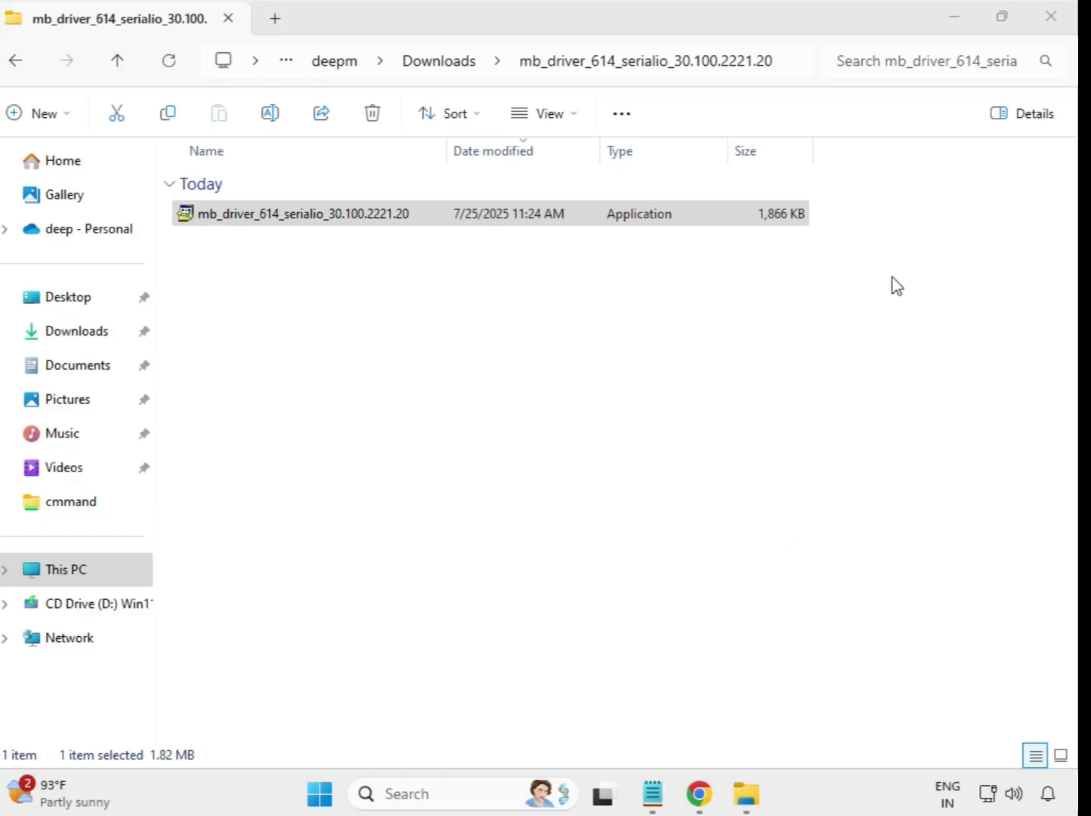
key("Escape")
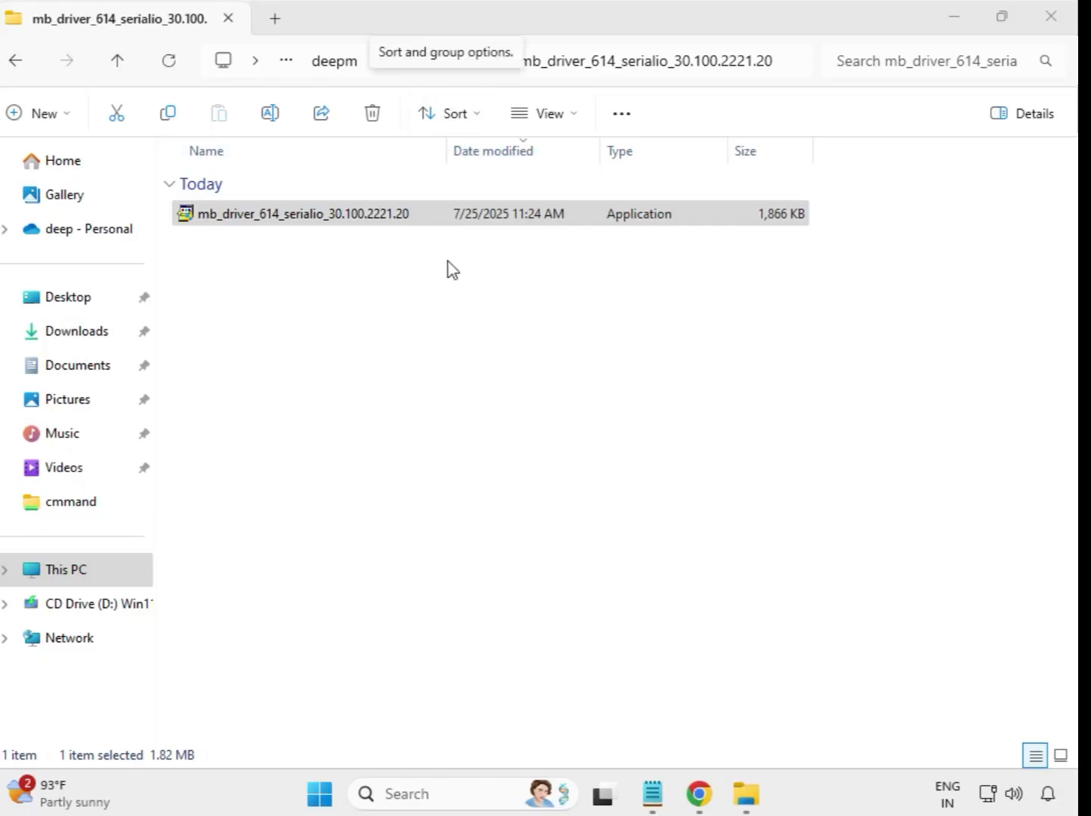
left_click(450, 221)
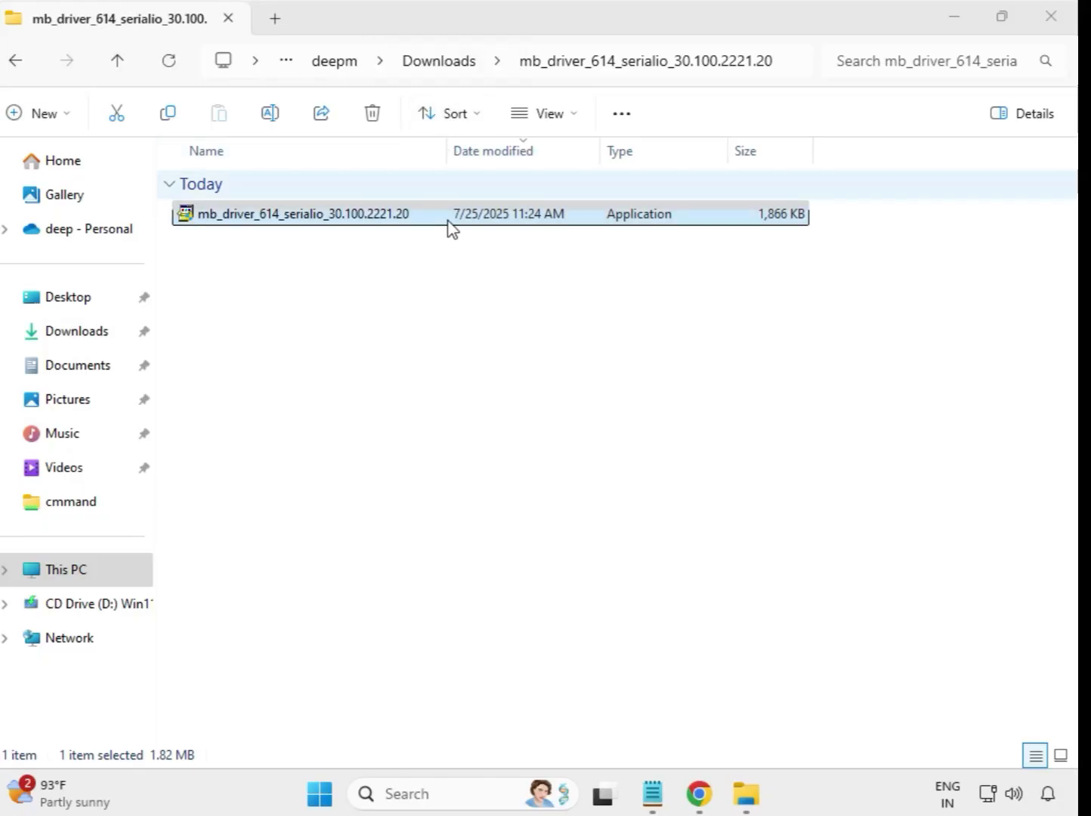
left_click(20, 63)
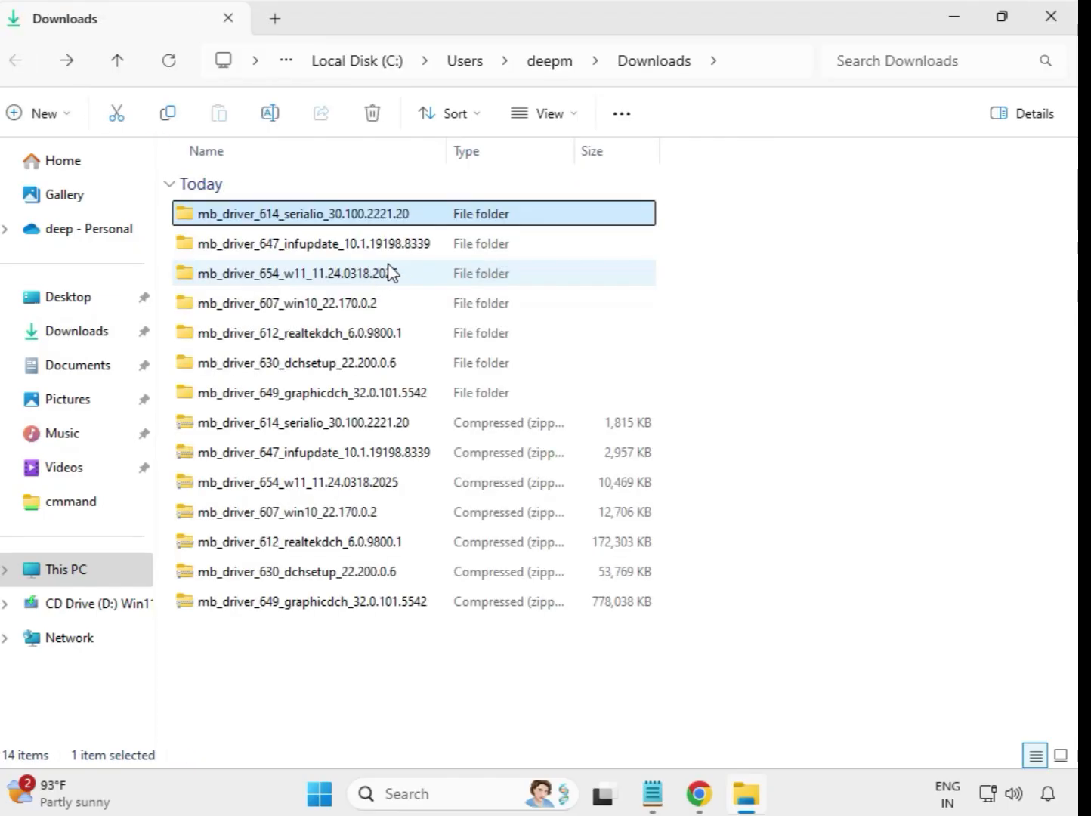
Run the mb_driver_647_infupdate_10.1.19198.8339 installer from its extracted folder as administrator, allow it to make changes, and return to Downloads.
double_click(362, 245)
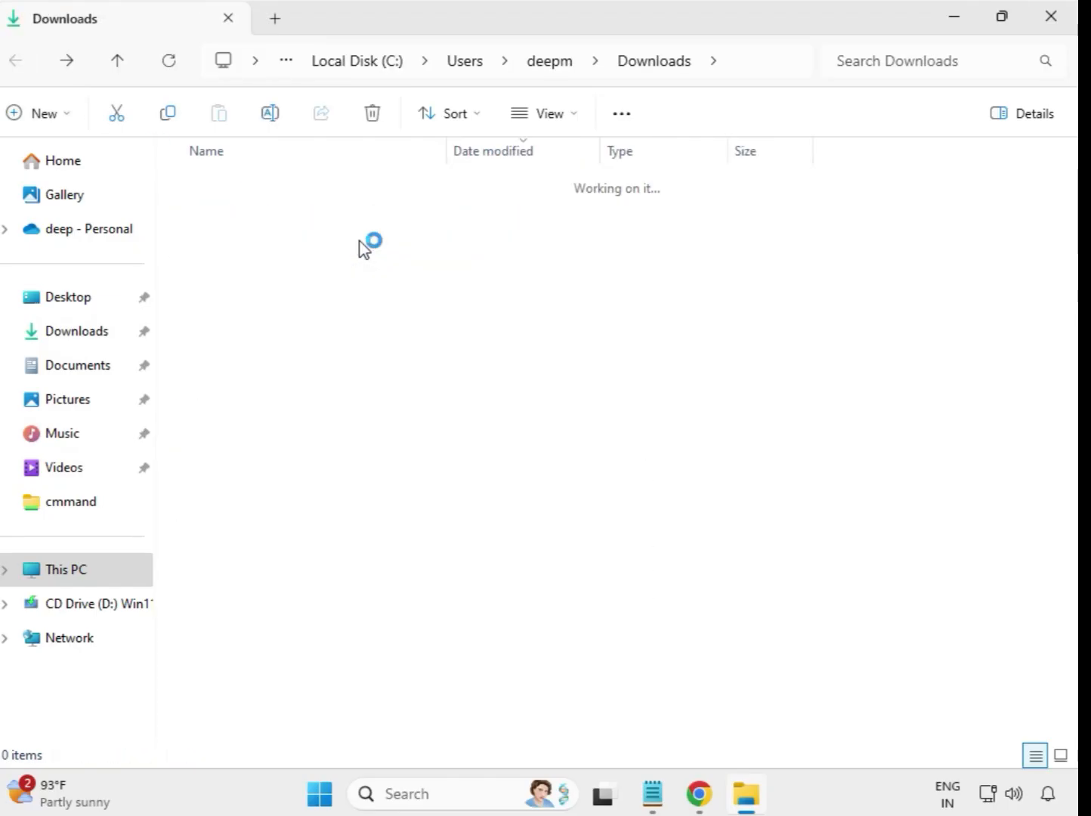
left_click(366, 219)
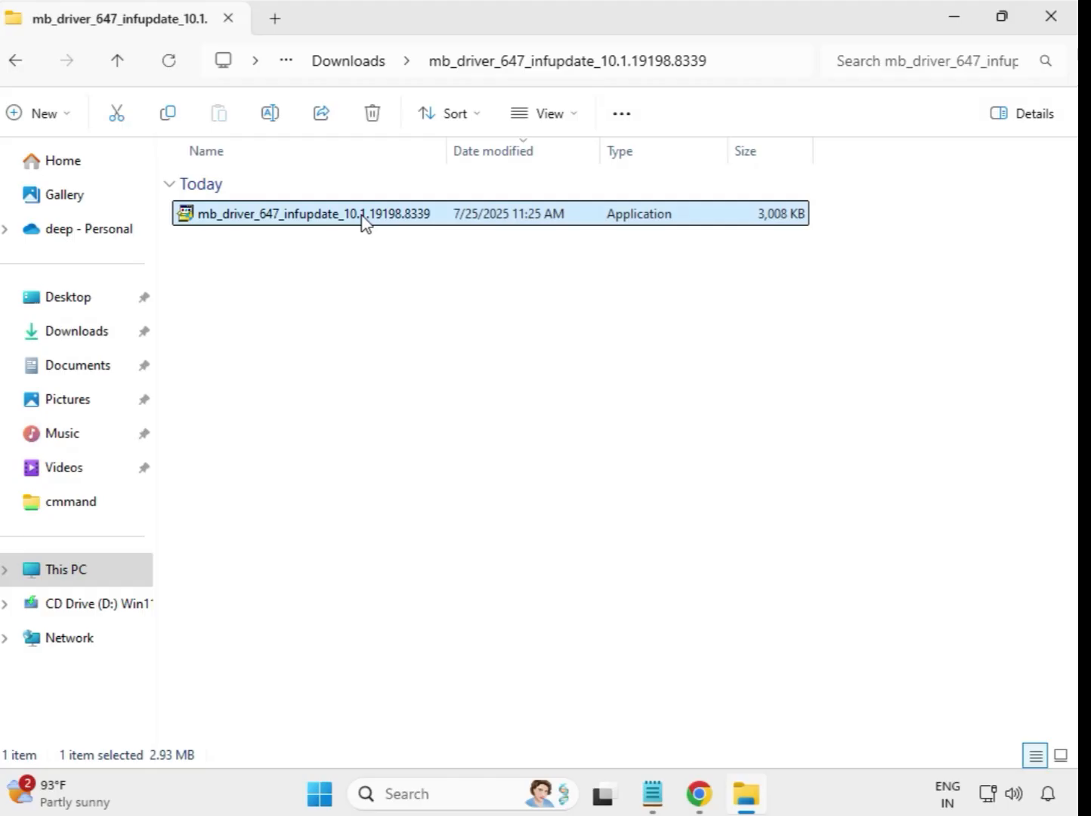
right_click(365, 220)
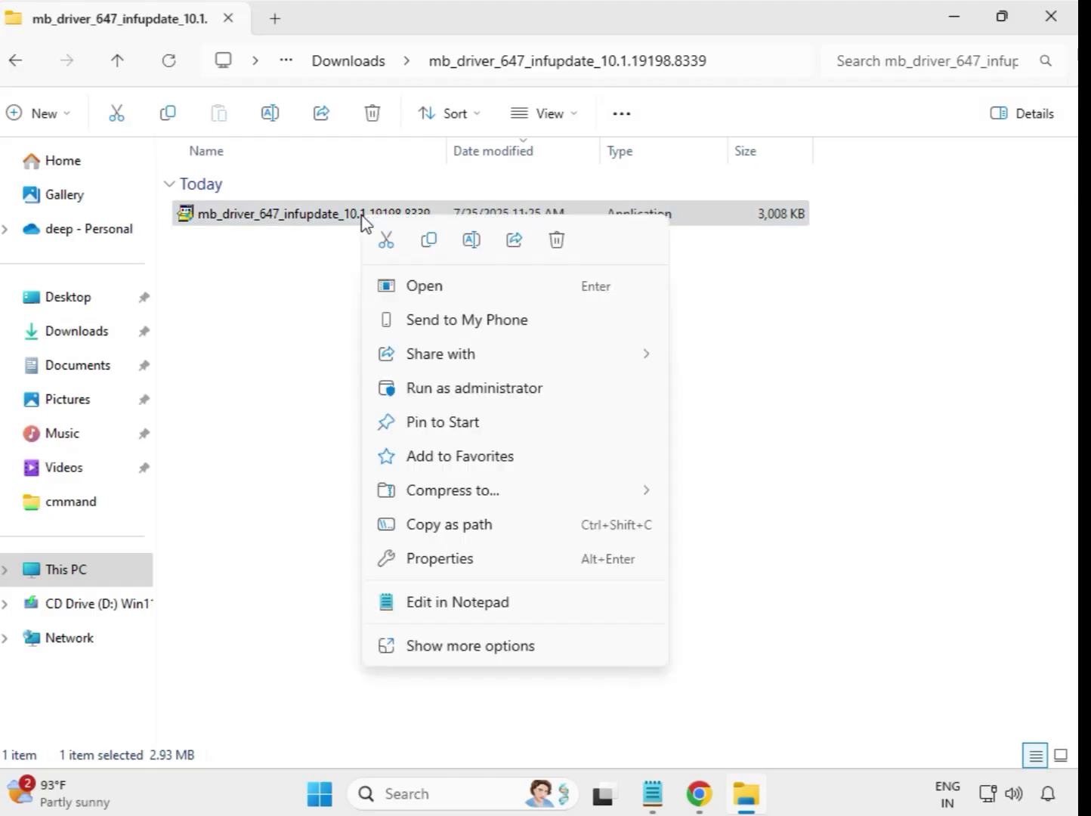
left_click(483, 389)
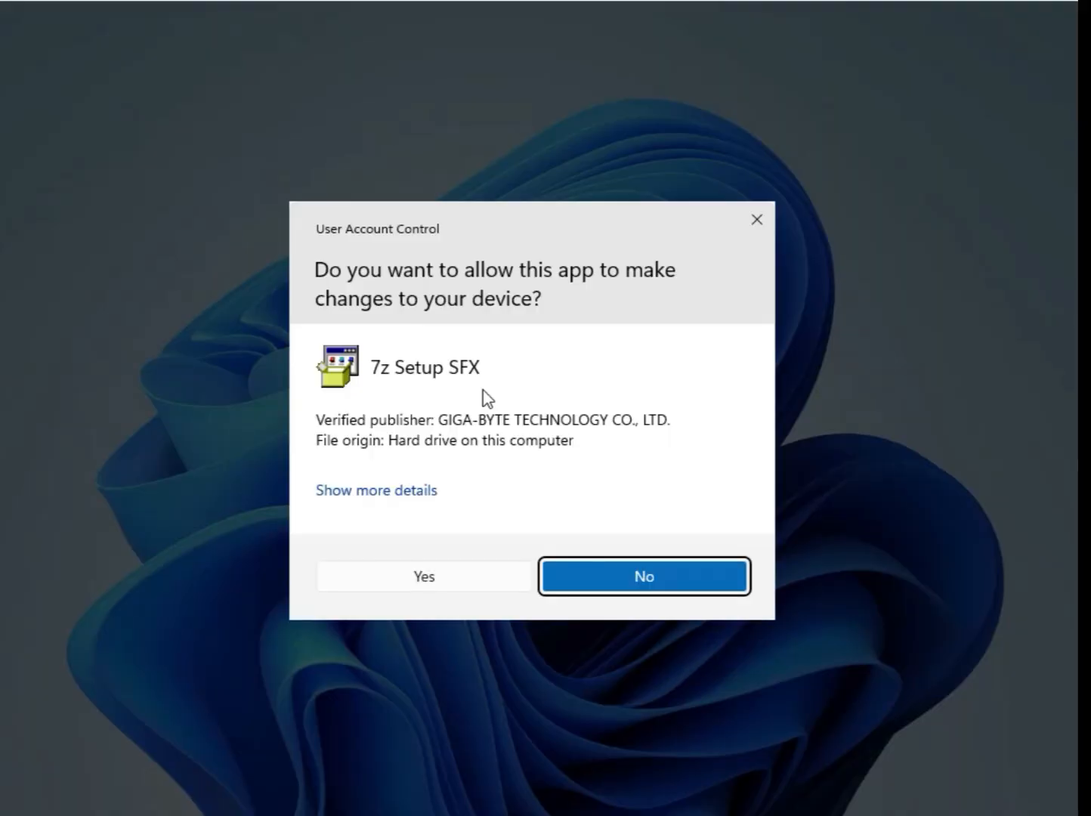
left_click(497, 587)
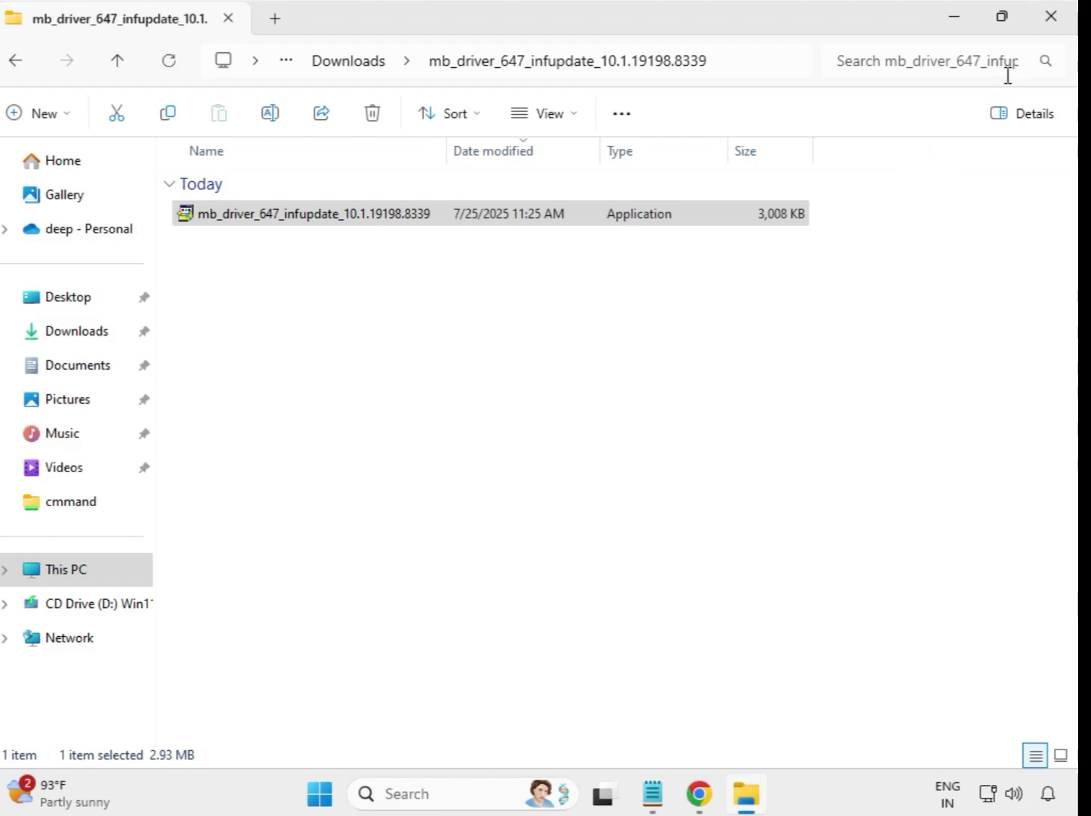
left_click(330, 68)
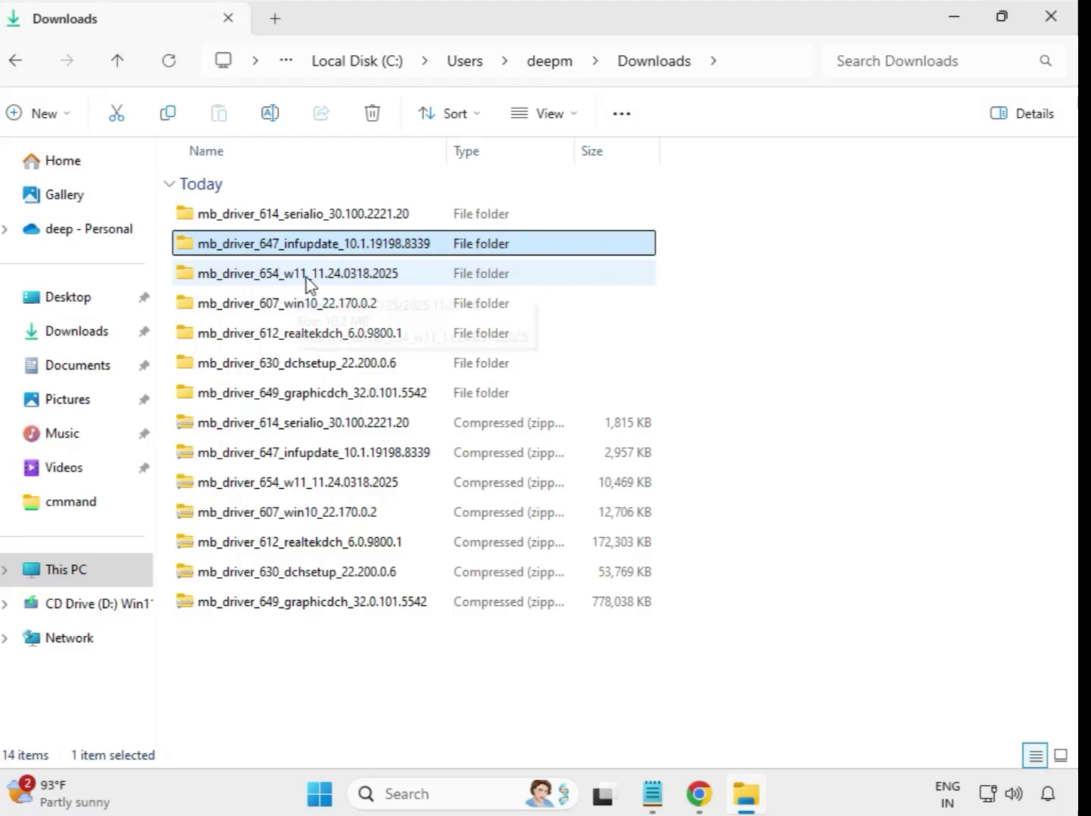
Run the mb_driver_654_w11_11.24.0318.2025 installer from its extracted folder as administrator, allow it to make changes, and return to Downloads.
double_click(310, 282)
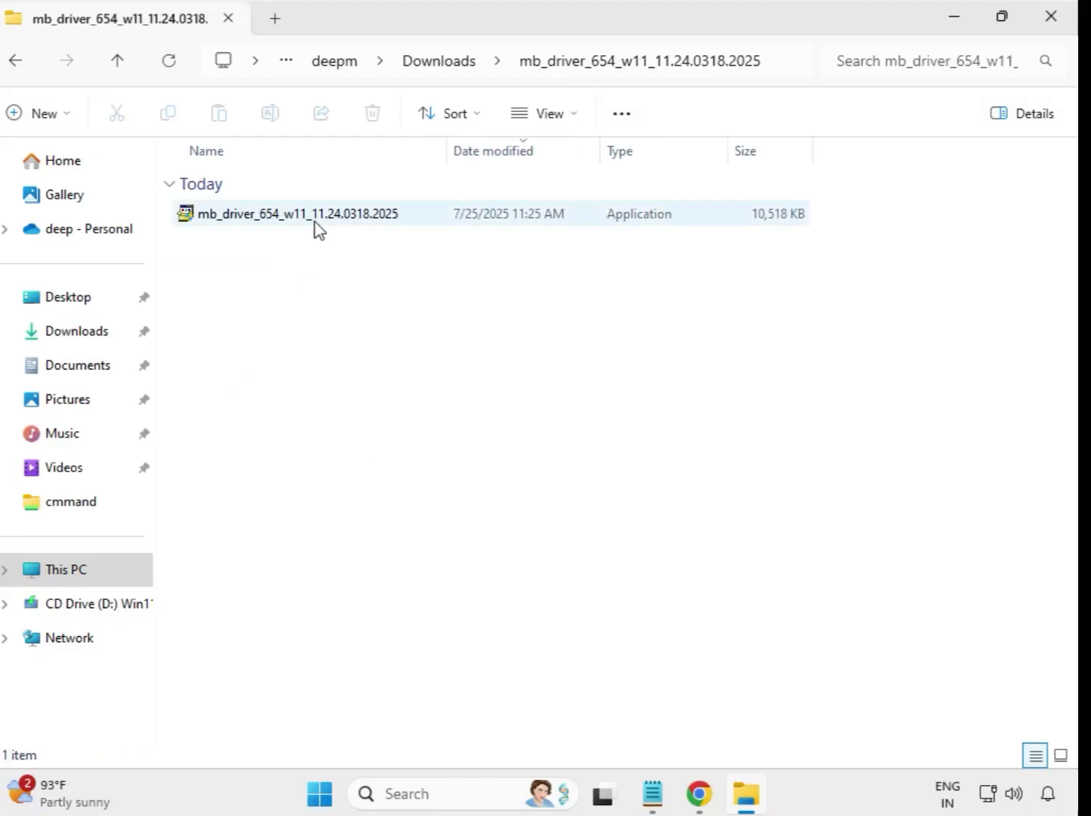
left_click(321, 219)
right_click(321, 219)
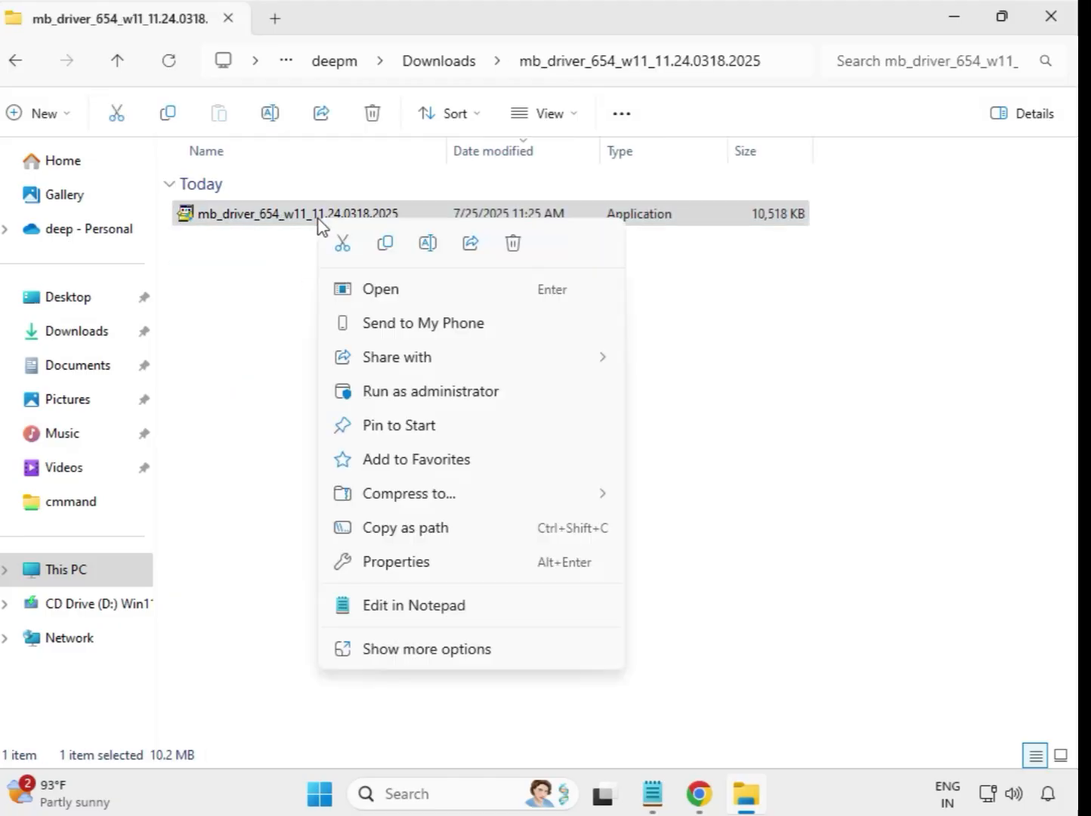
left_click(423, 393)
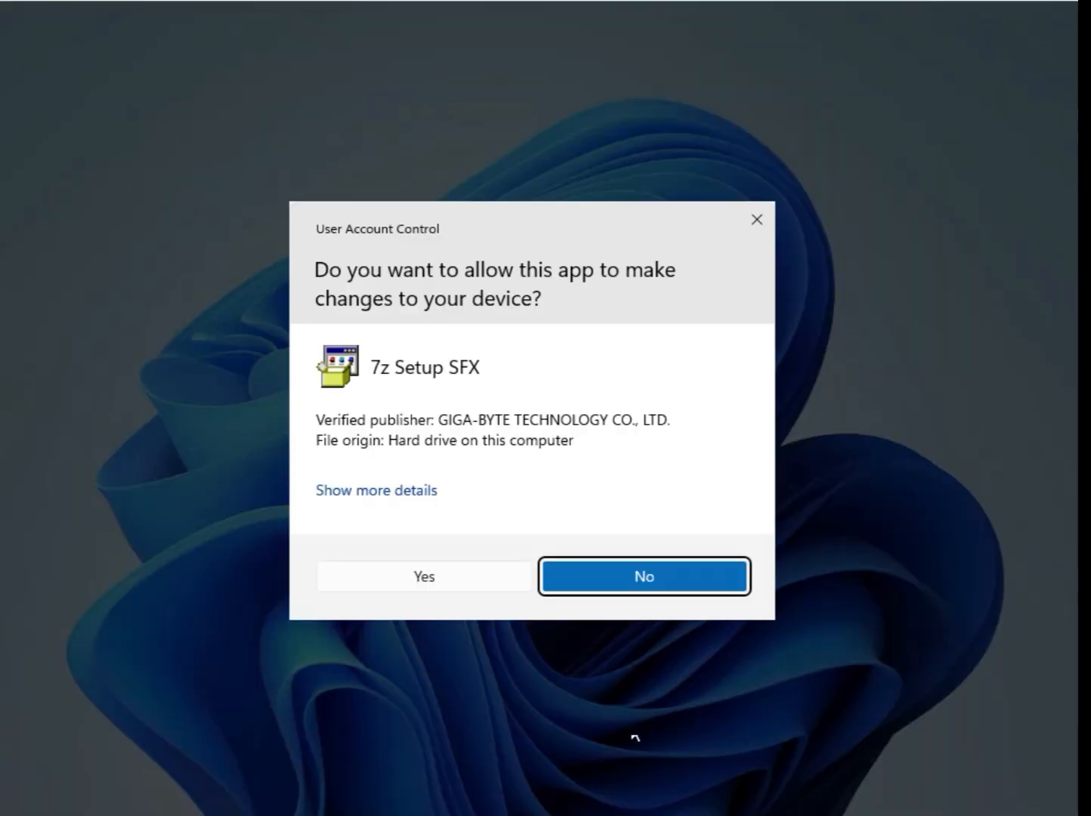
left_click(447, 588)
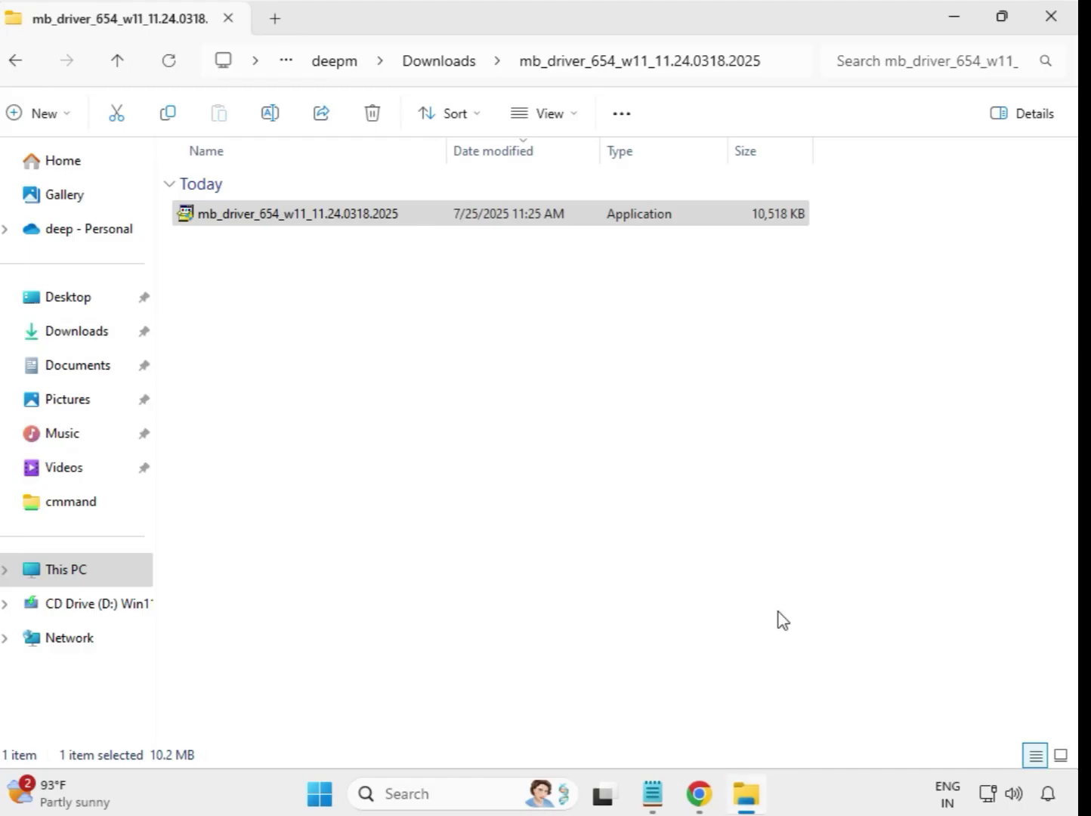
left_click(441, 63)
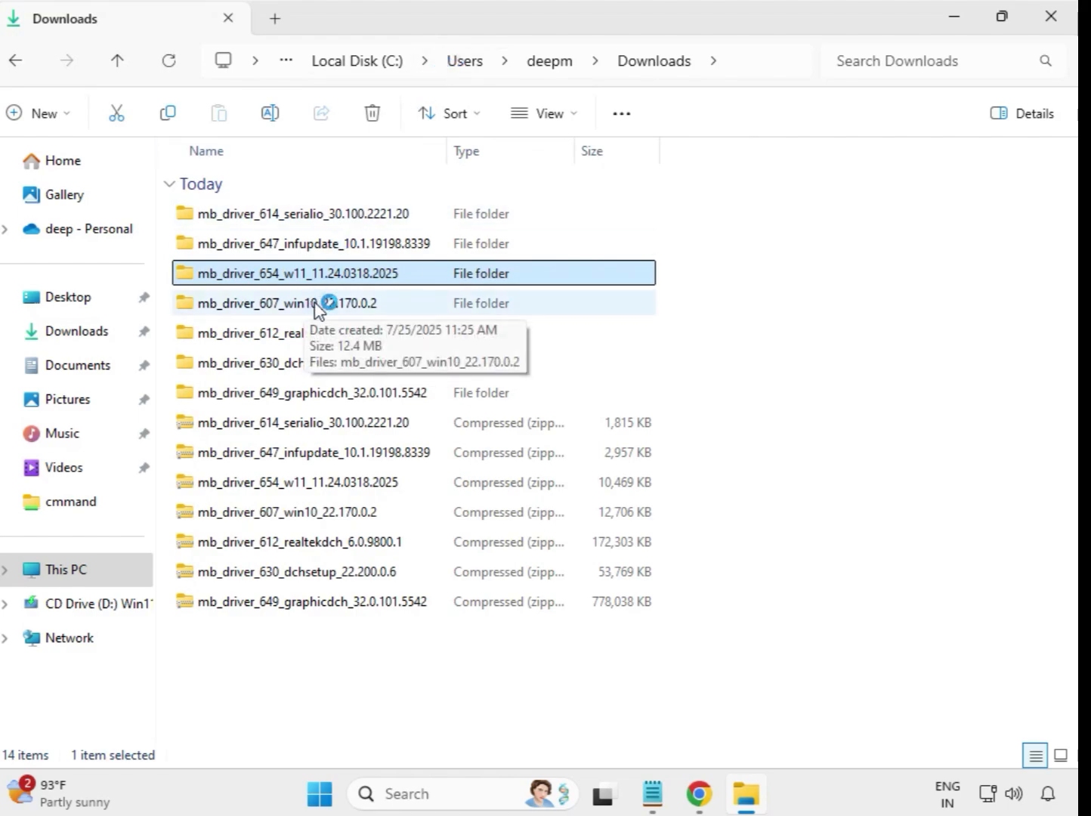
Run the mb_driver_607_win10_22.170.0.2 installer from its extracted folder as administrator, allow it to make changes, and return to Downloads.
double_click(317, 306)
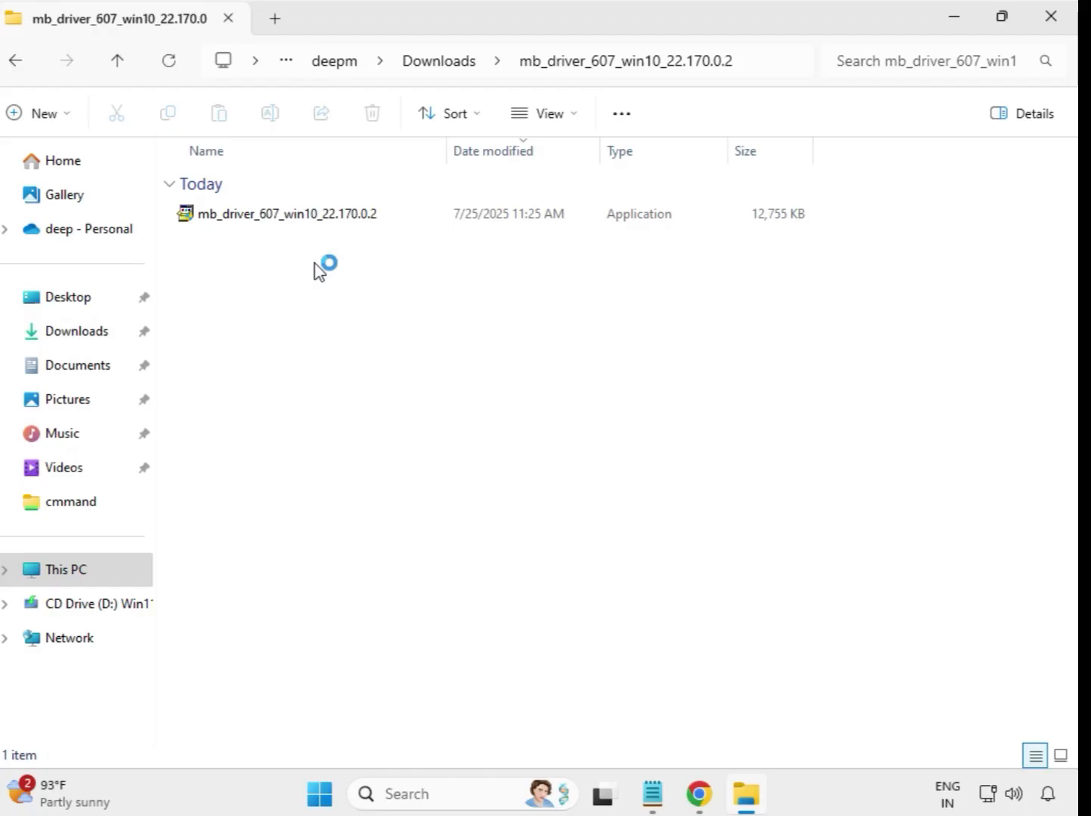
left_click(302, 223)
right_click(302, 224)
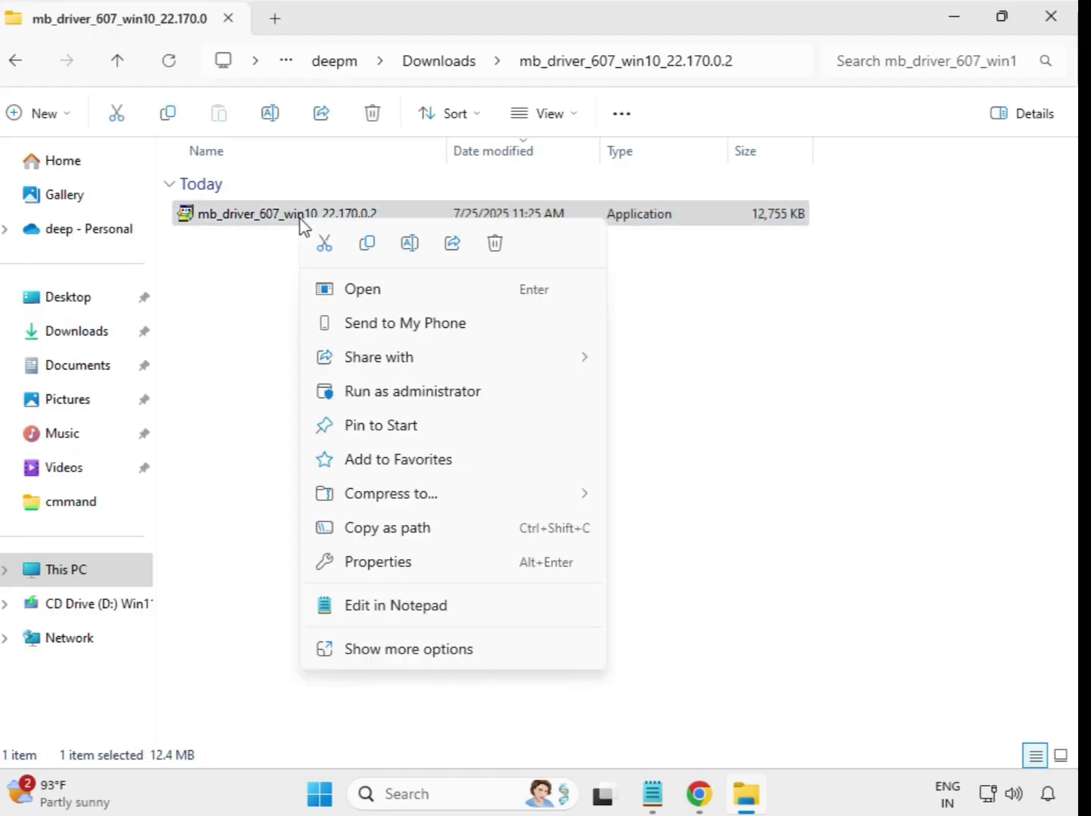
left_click(394, 383)
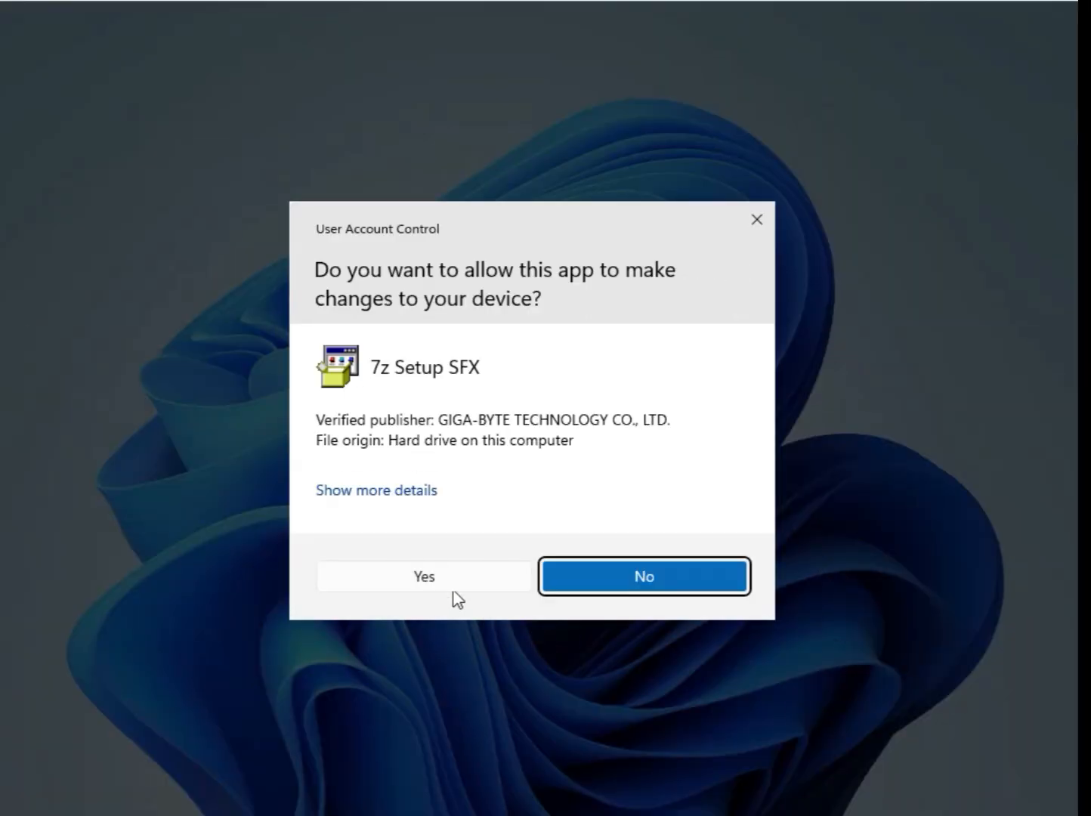
left_click(445, 575)
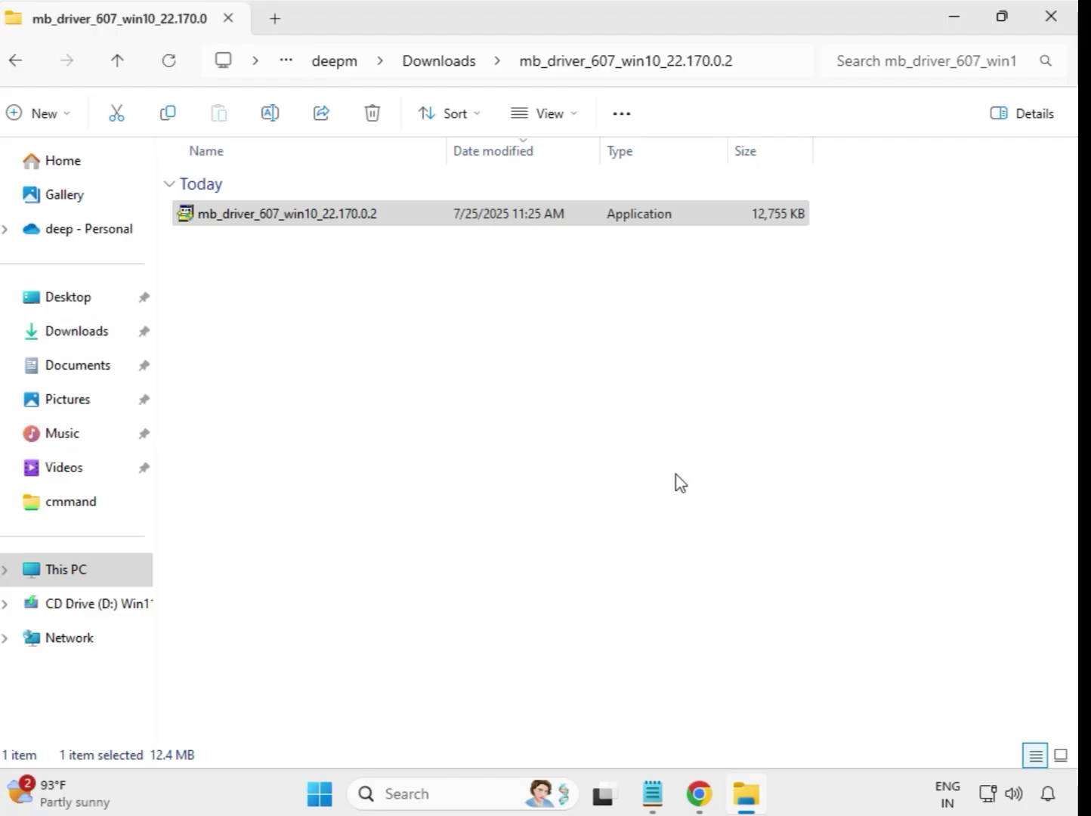
left_click(436, 62)
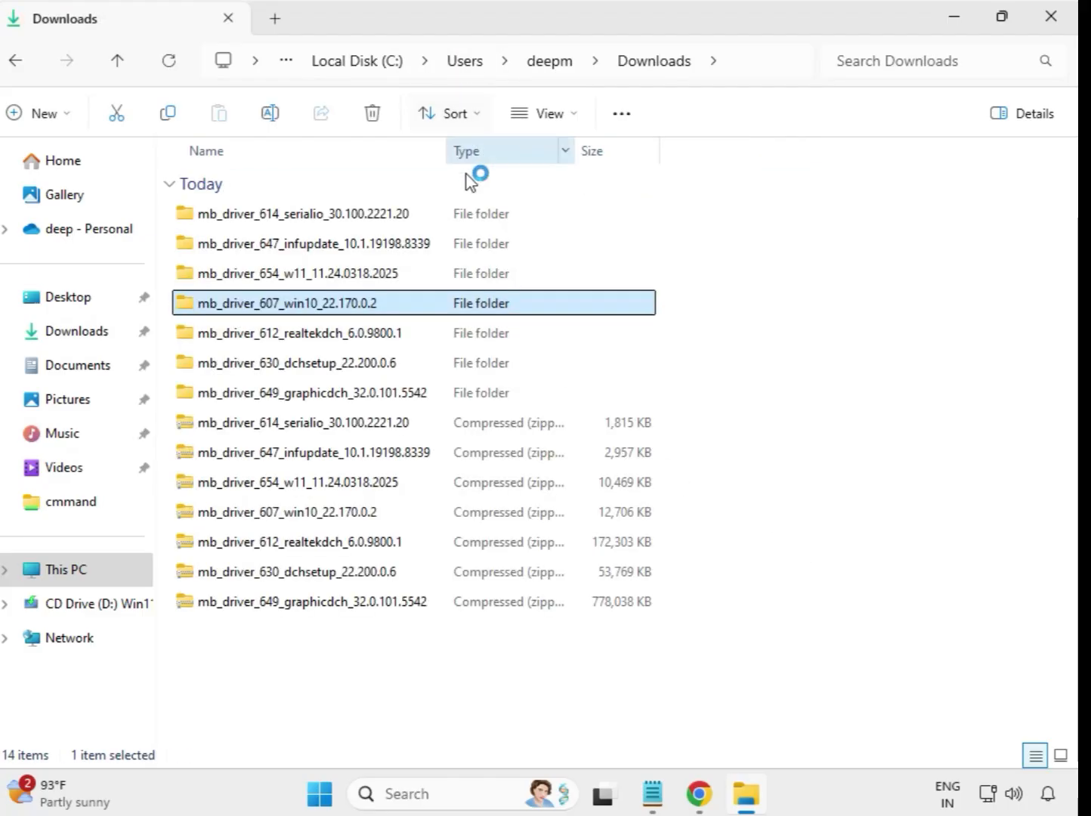
Run the mb_driver_612_realtekdch_6.0.9800.1 installer from its extracted folder as administrator, allow it to make changes, and return to Downloads.
left_click(383, 336)
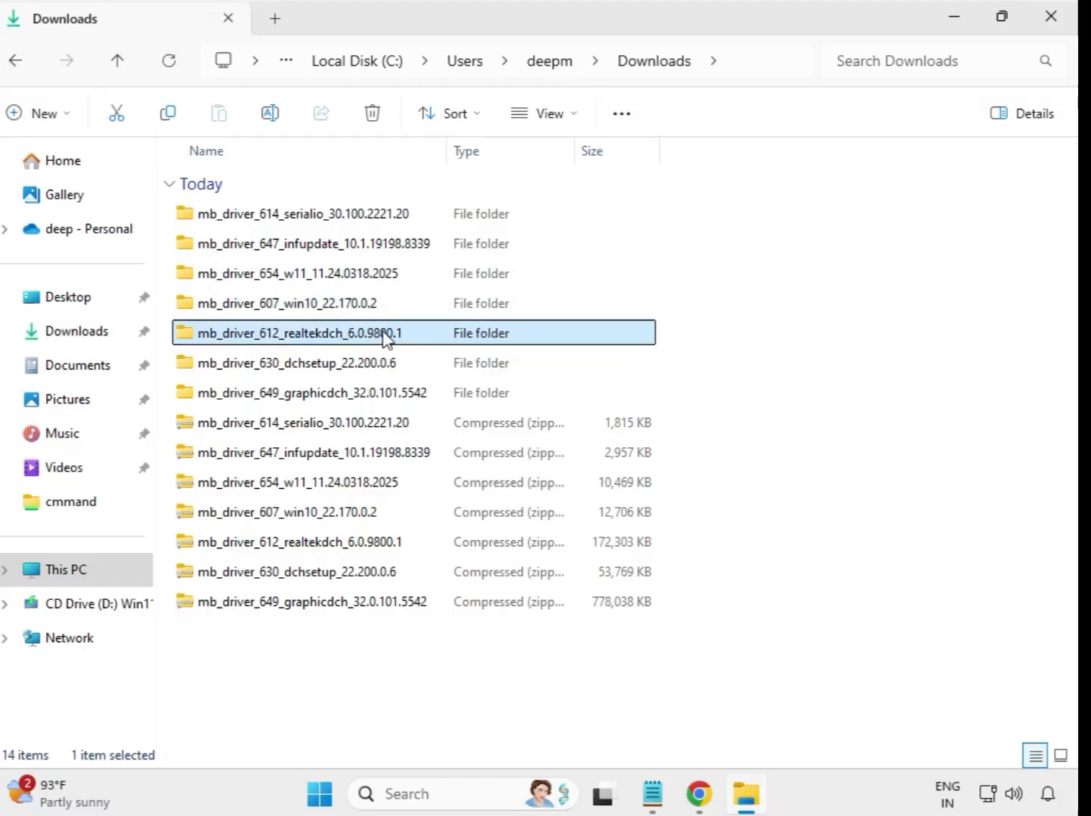
double_click(435, 338)
left_click(335, 220)
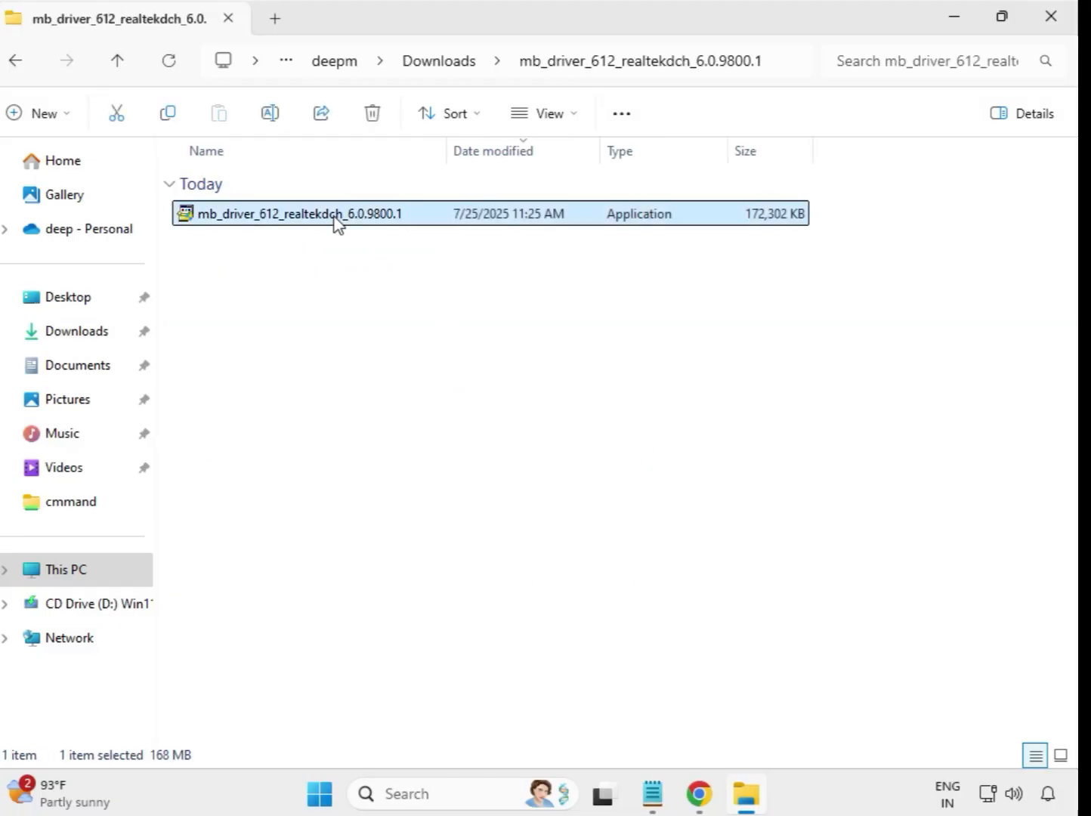
right_click(338, 222)
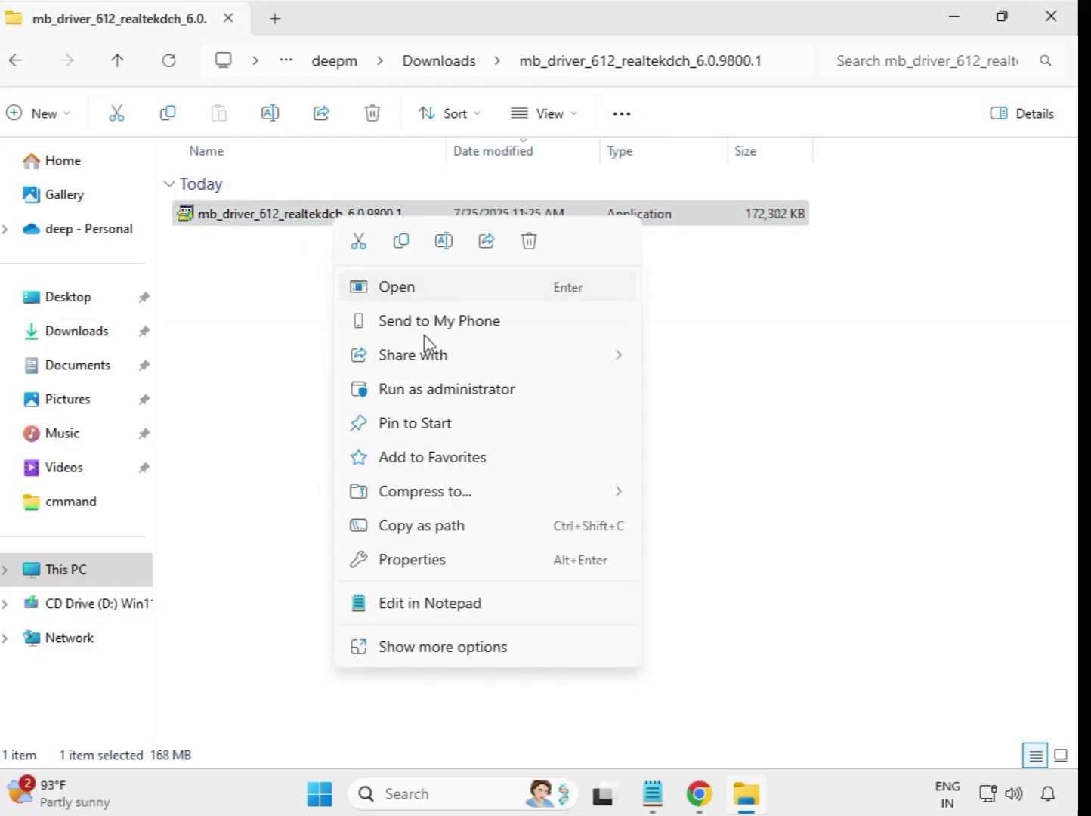
left_click(475, 392)
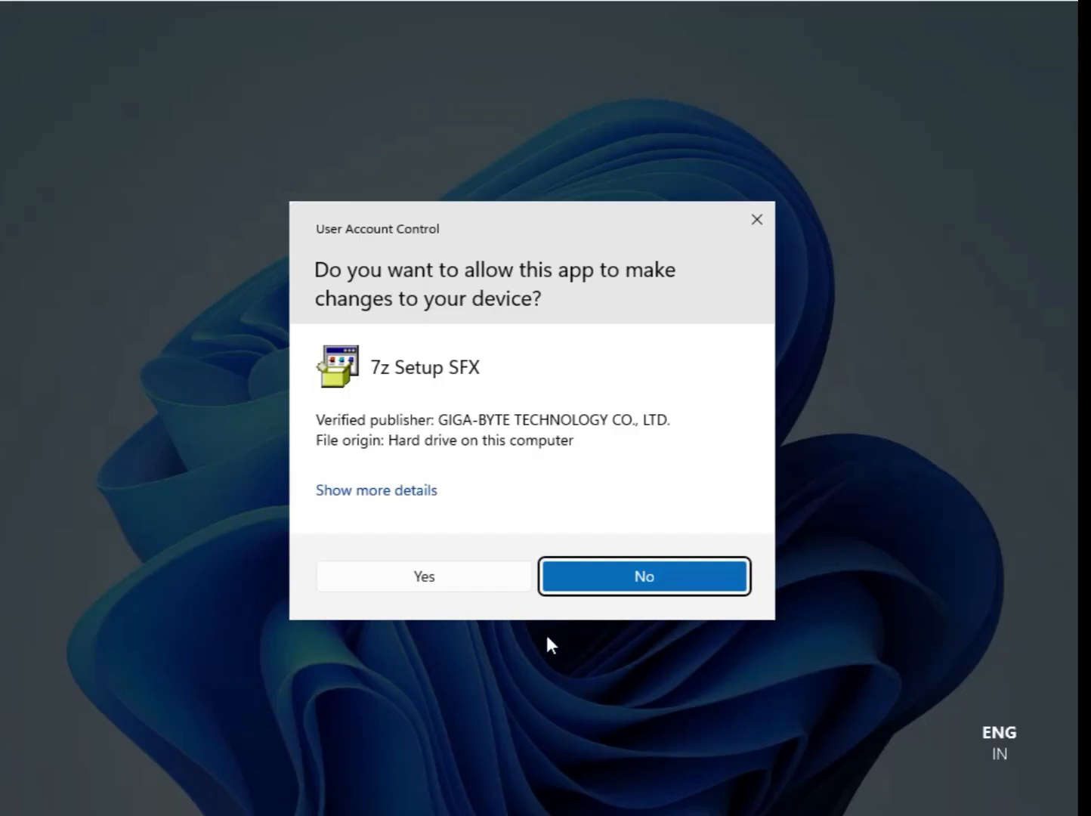
left_click(447, 575)
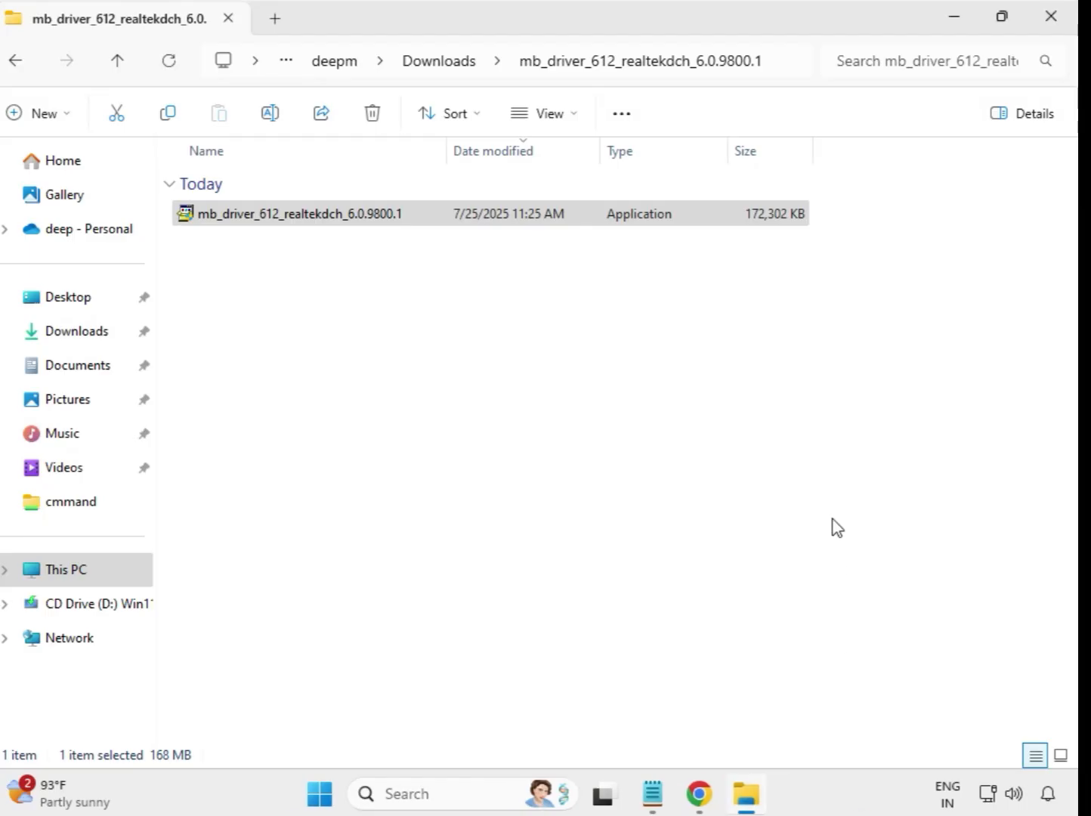
left_click(443, 72)
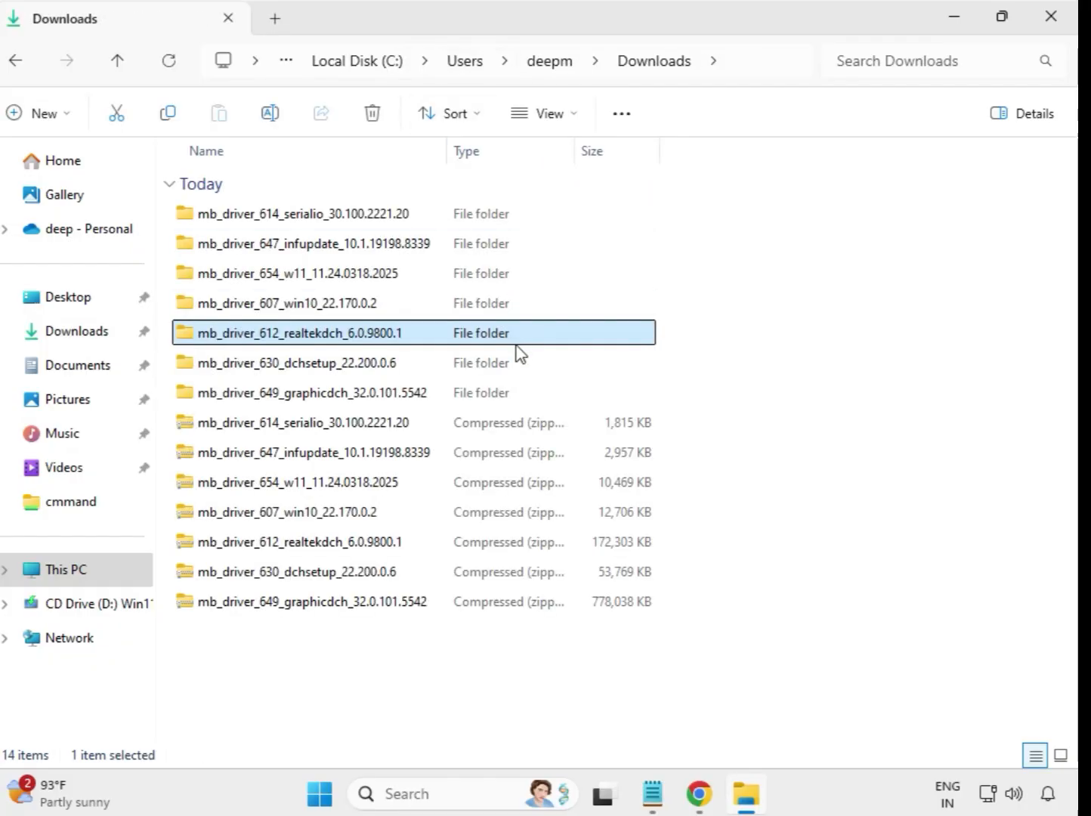
Run the mb_driver_630_dchsetup_22.200.0.6 installer from its extracted folder as administrator, allow it to make changes, and return to Downloads.
left_click(358, 368)
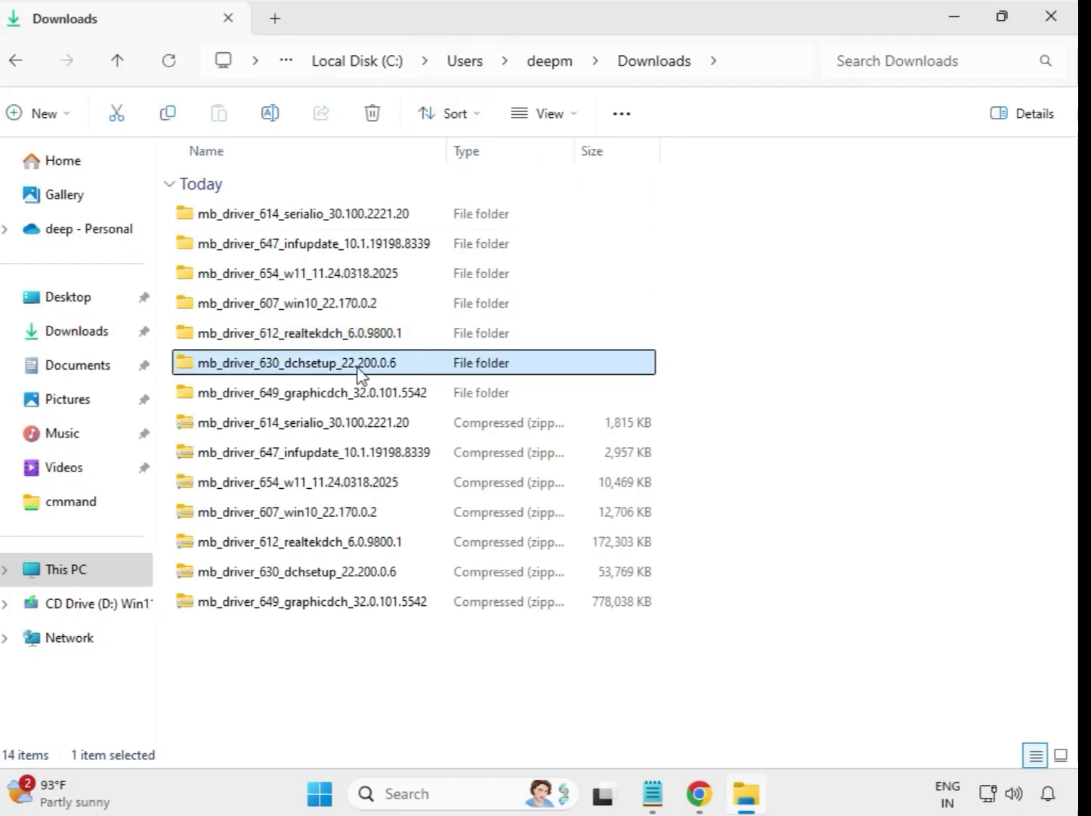
left_click(364, 395)
left_click(364, 369)
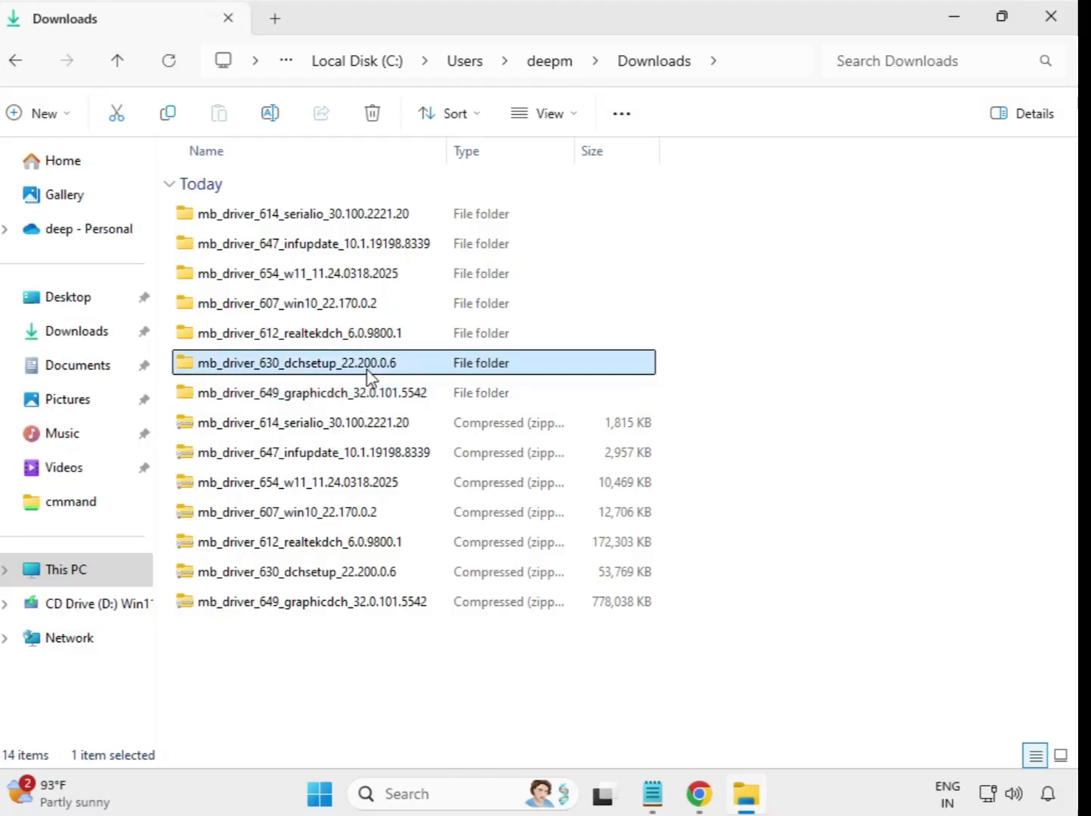
double_click(352, 370)
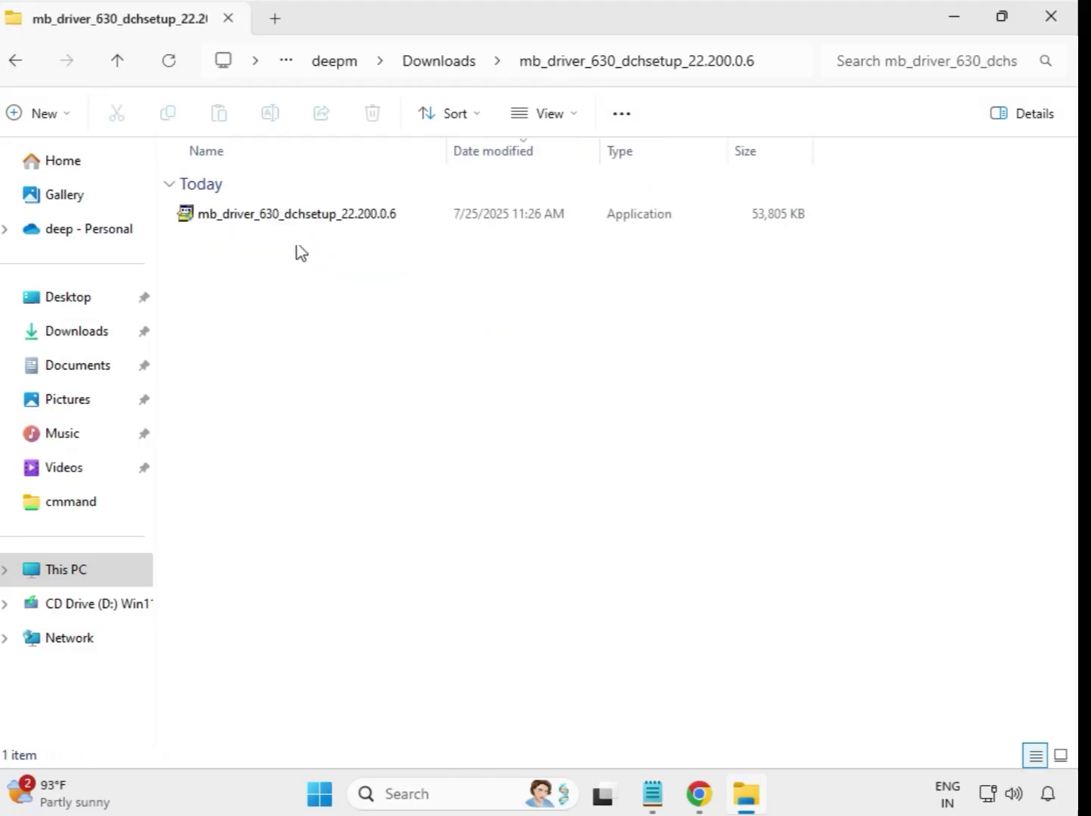
left_click(293, 225)
right_click(293, 225)
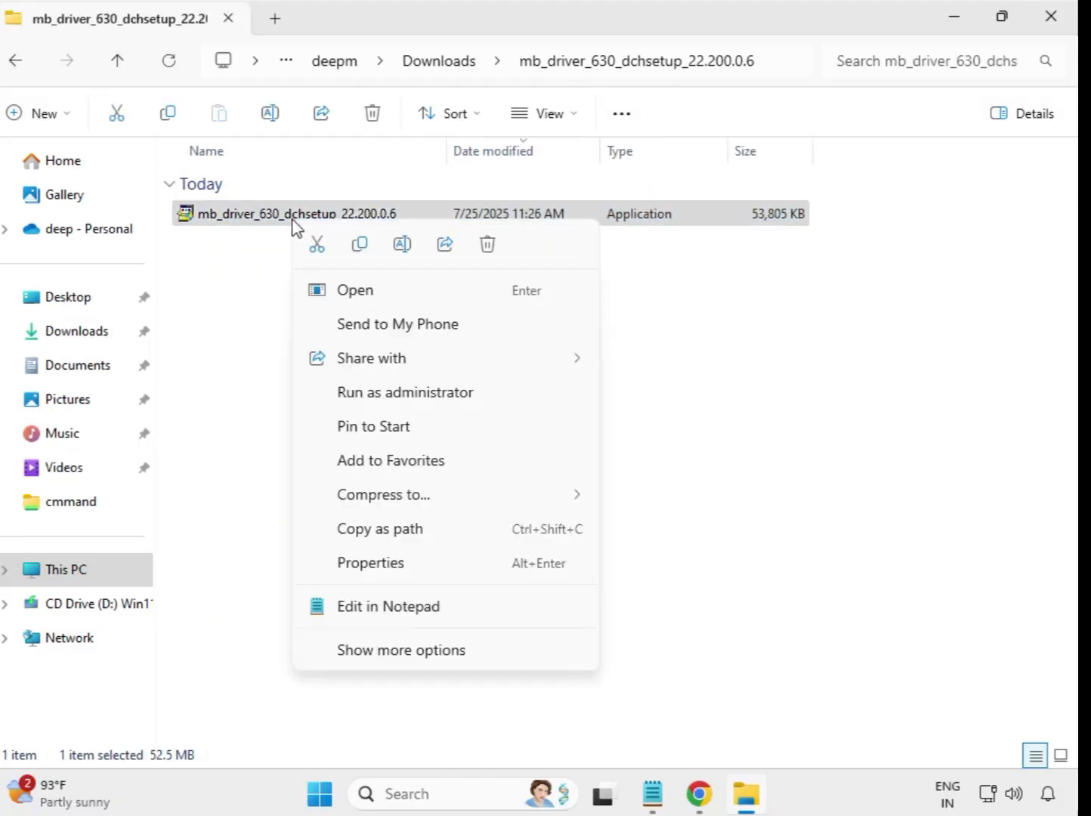
left_click(415, 395)
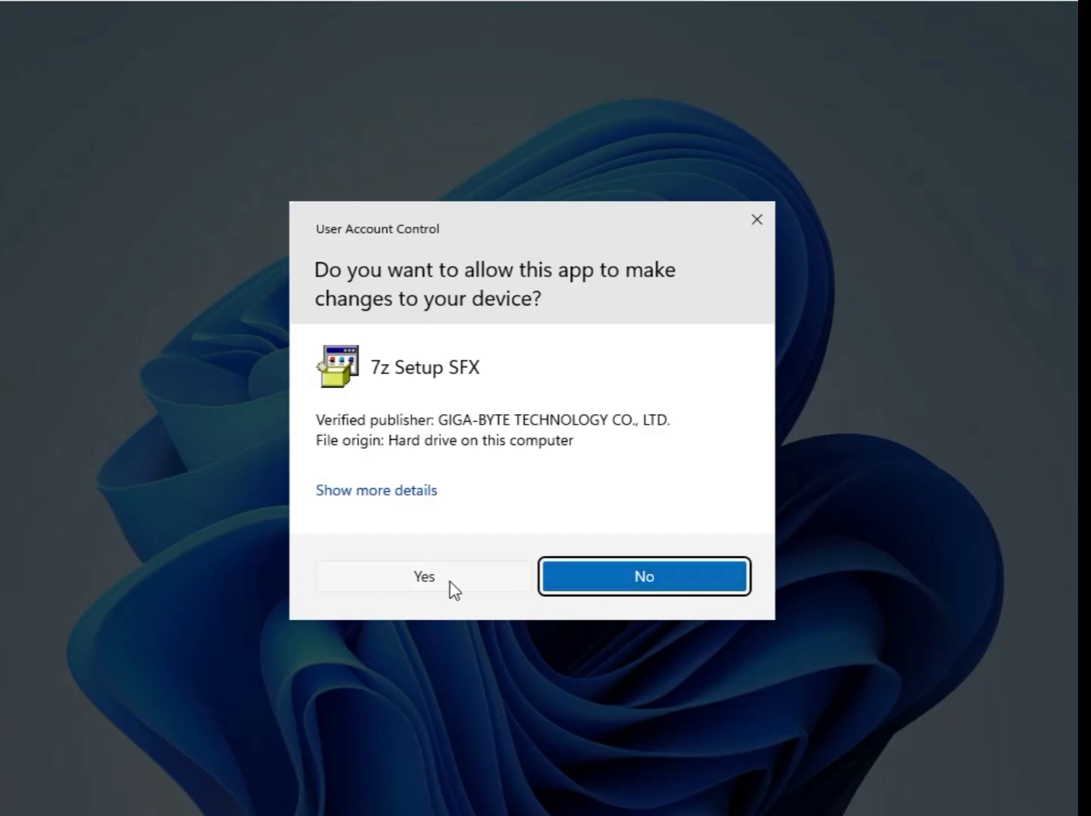
left_click(451, 589)
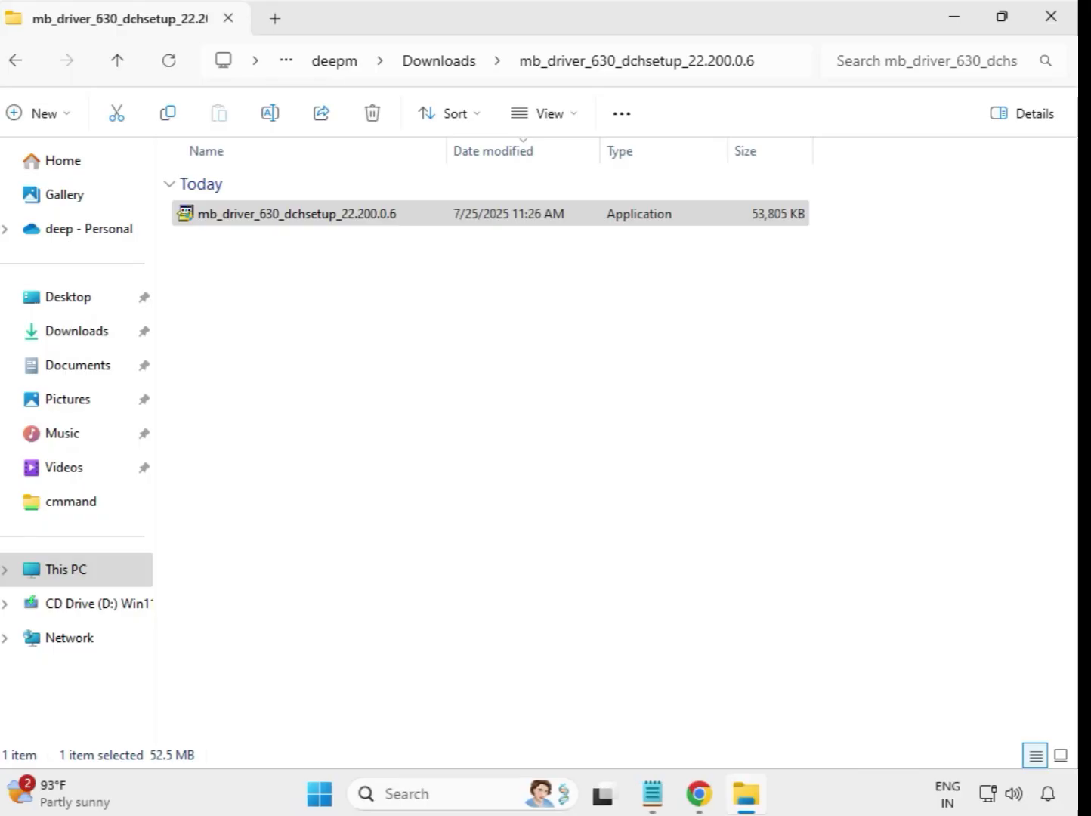
left_click(442, 61)
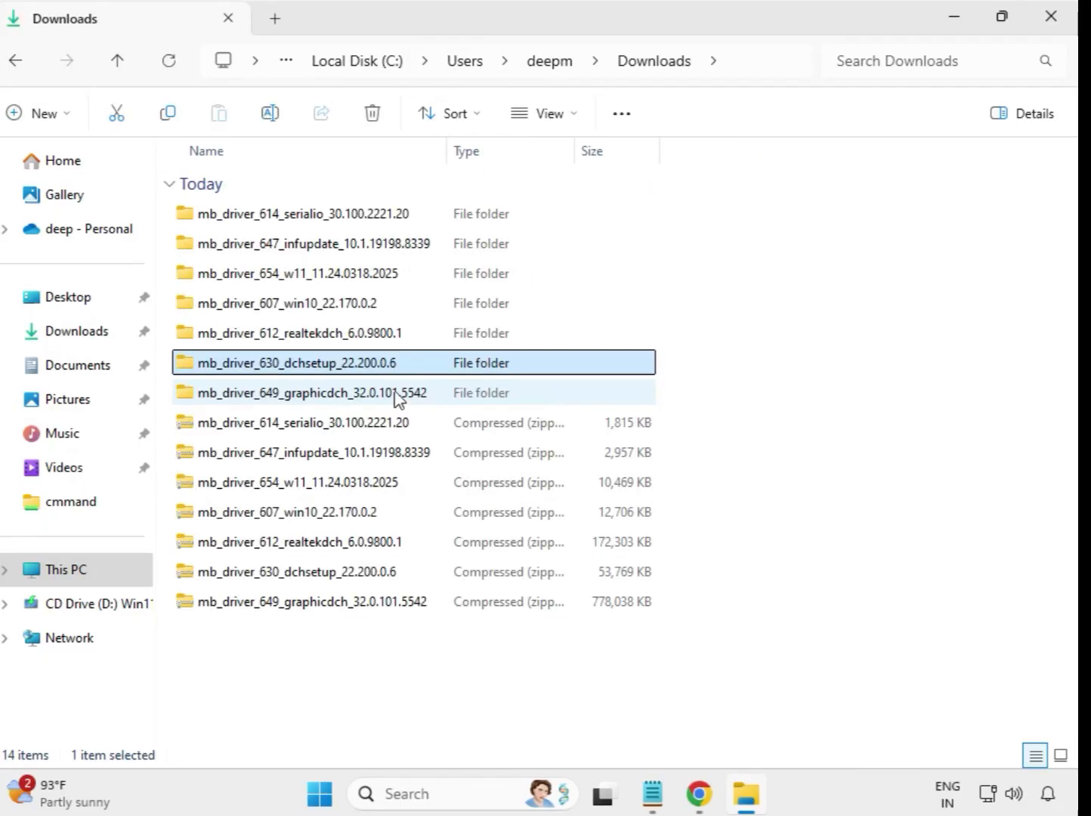
Run the mb_driver_649_graphicdch_32.0.101.5542 installer from its extracted folder as administrator and allow it to make changes.
left_click(336, 394)
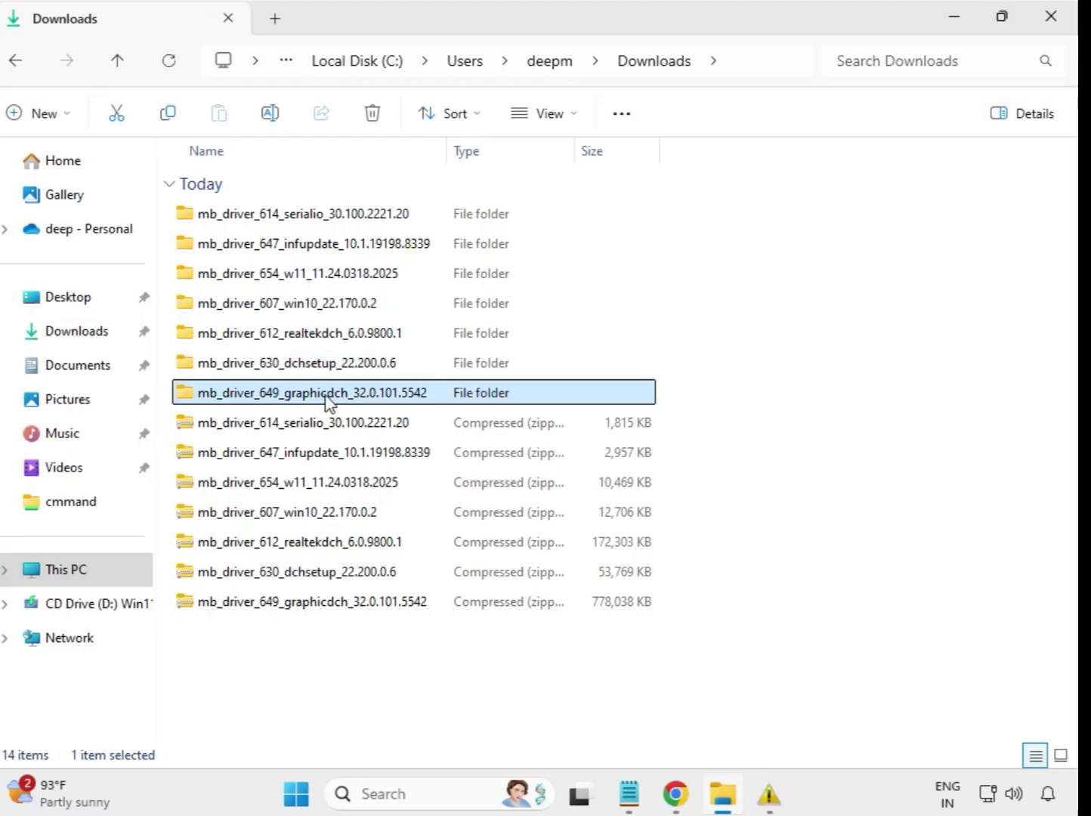
double_click(344, 394)
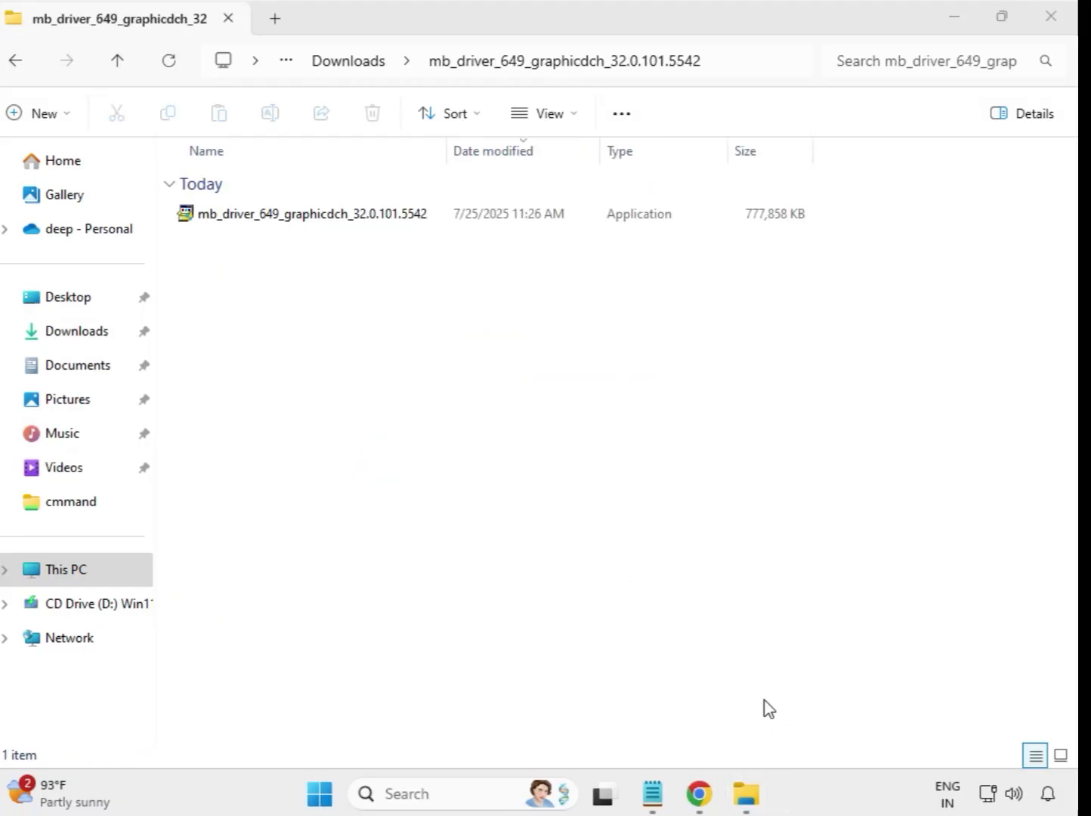
left_click(356, 216)
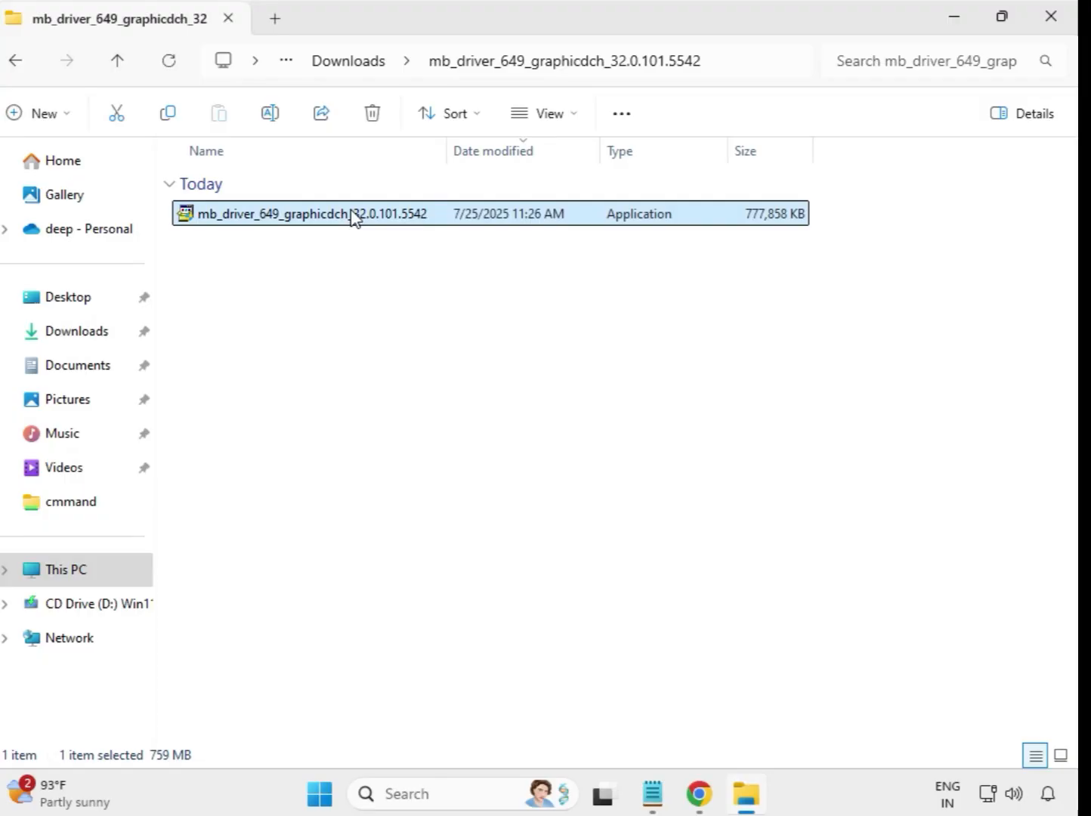
right_click(366, 225)
left_click(456, 383)
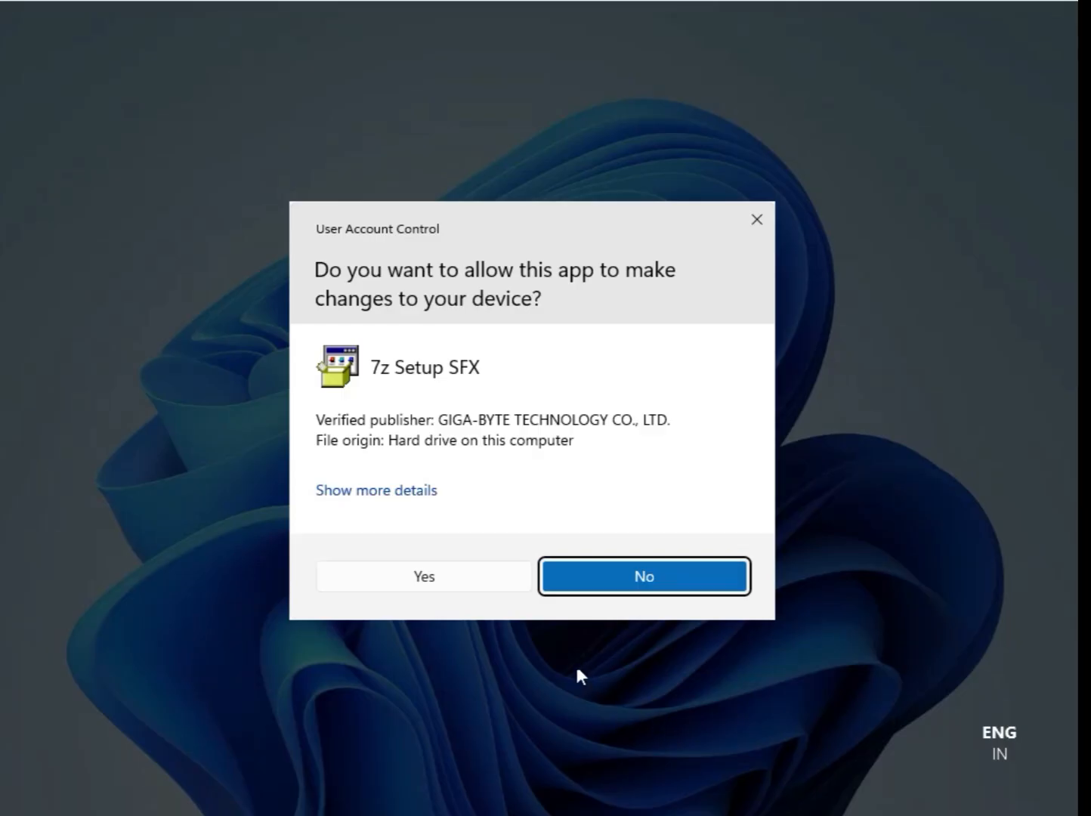
left_click(429, 578)
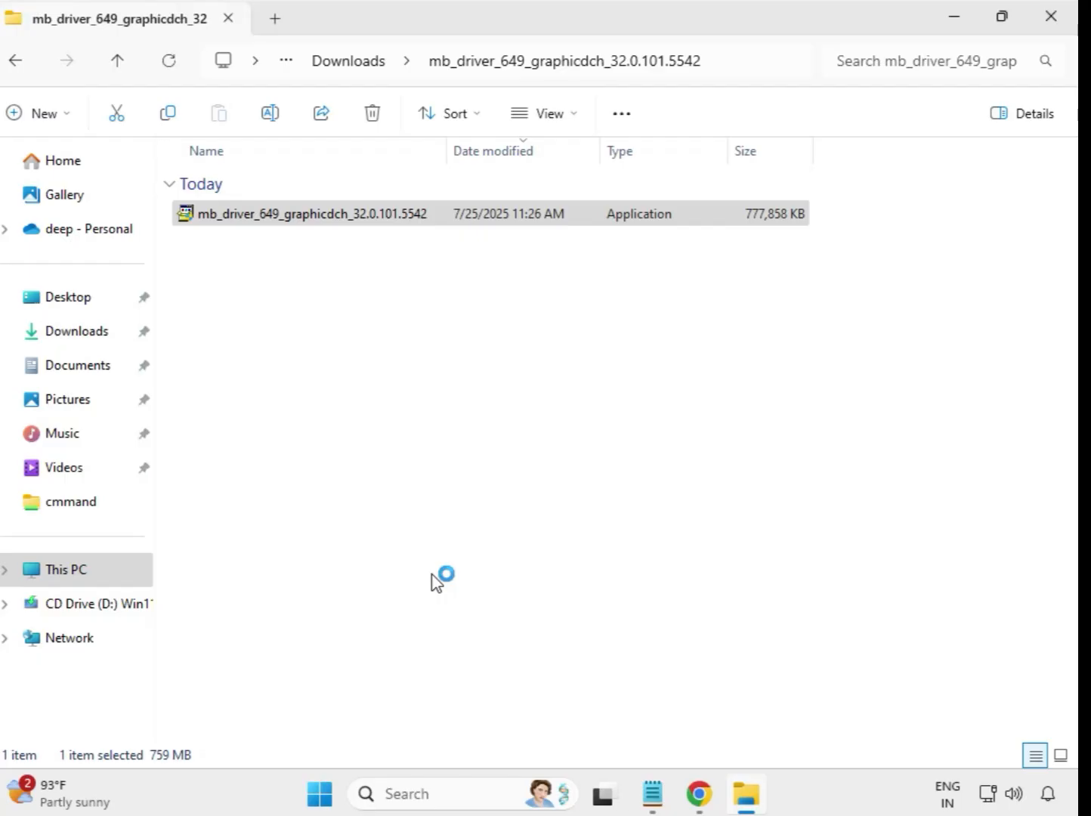